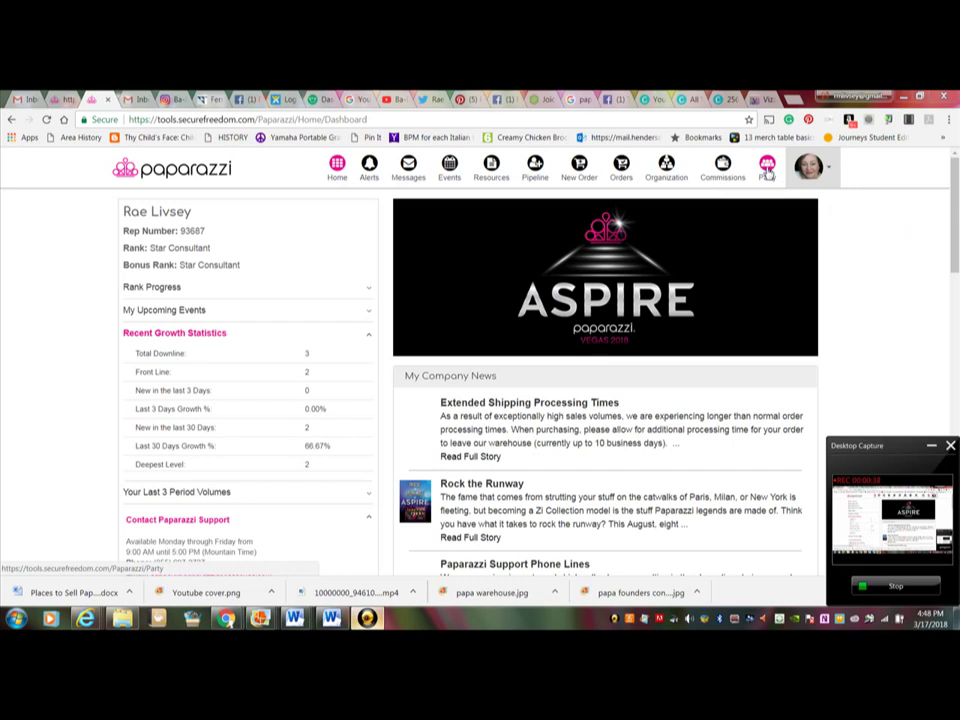
Step: Open the Party Summary page from the top navigation bar
left_click(767, 170)
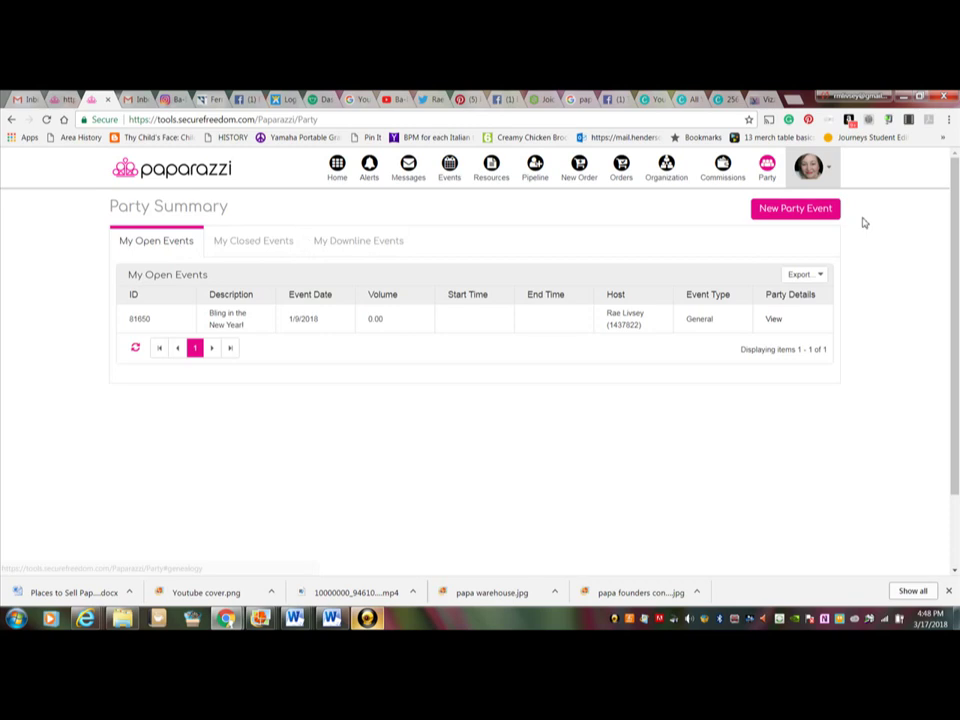
Step: Begin a New Party Event and choose its hostess from the customer dropdown
left_click(797, 212)
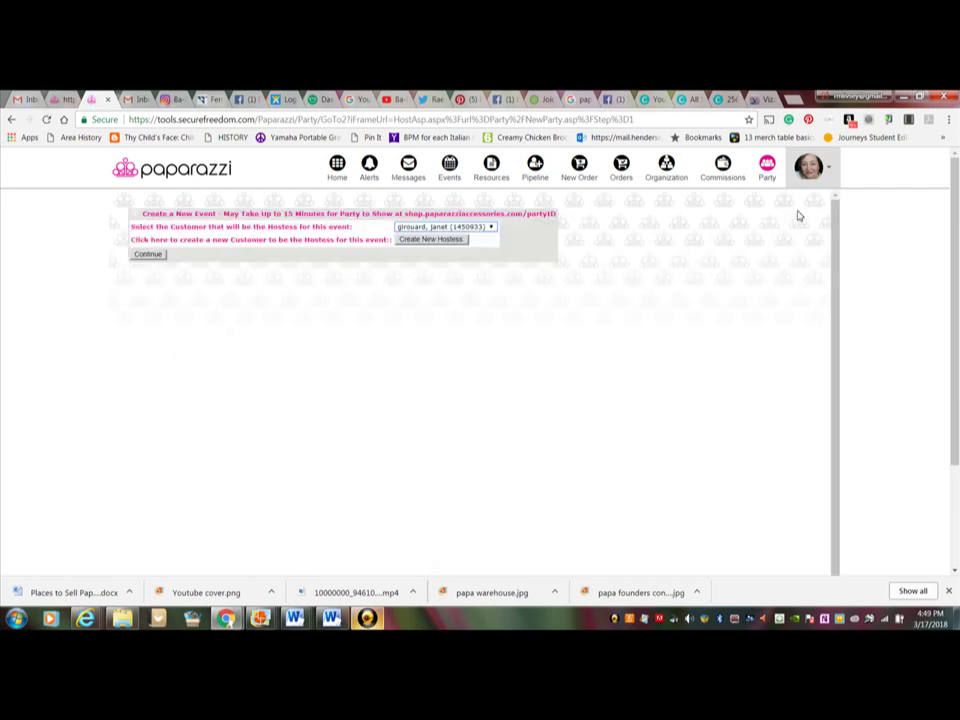
left_click(491, 229)
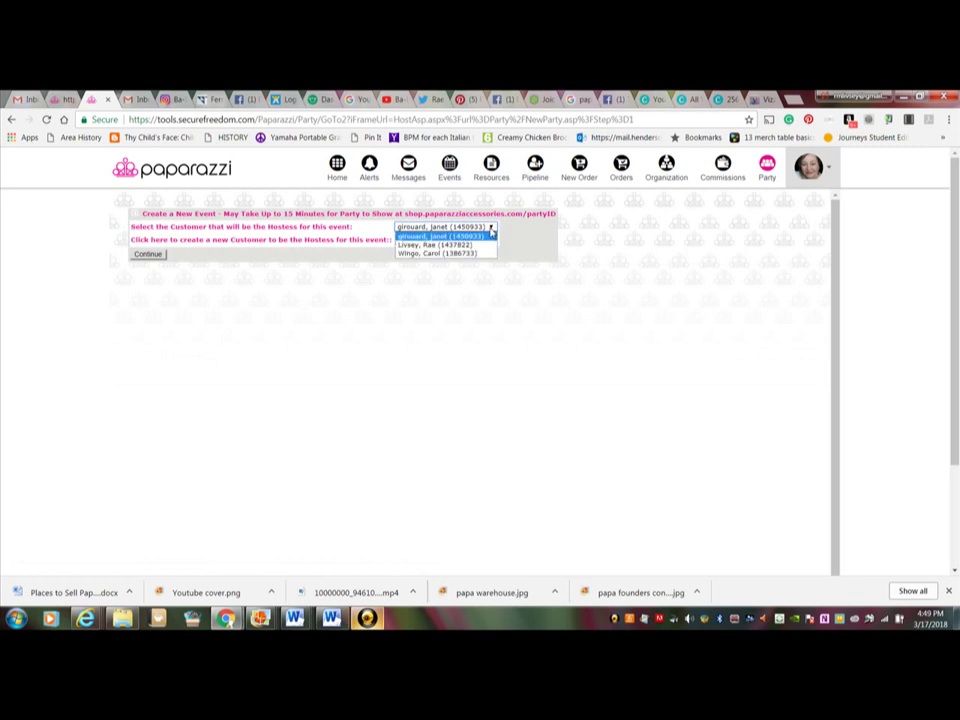
left_click(491, 234)
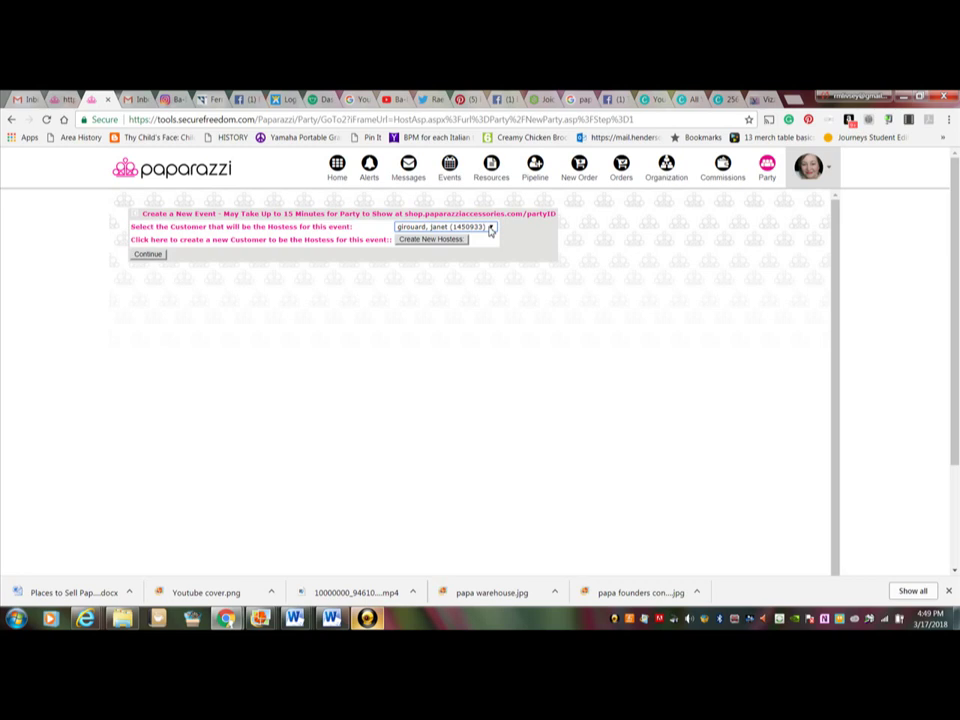
left_click(490, 230)
key("Escape")
key("l")
left_click(157, 257)
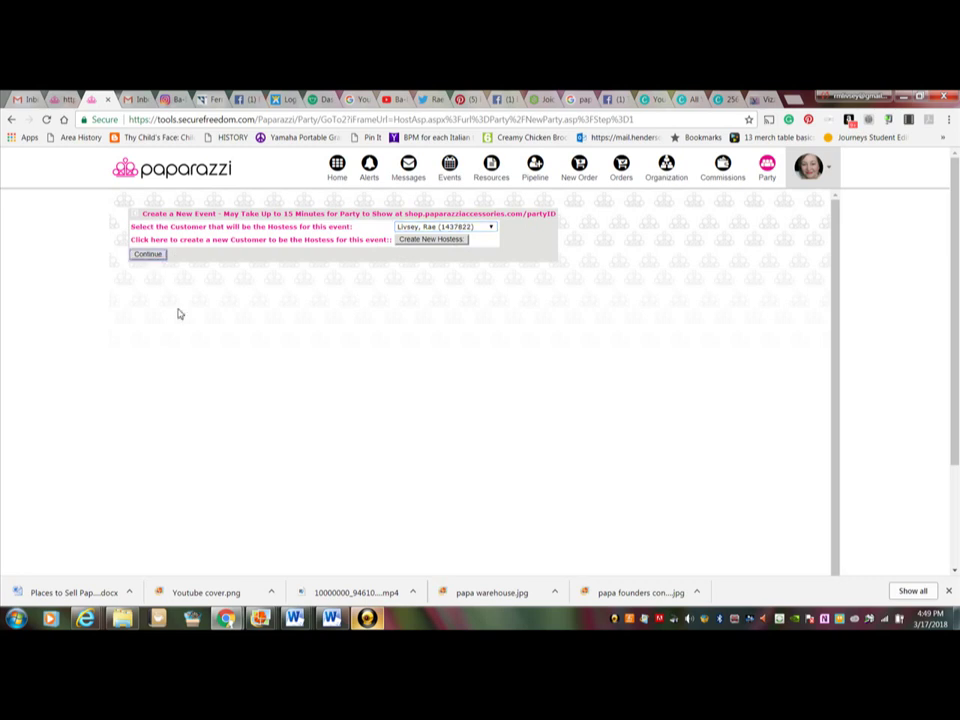
left_click(425, 241)
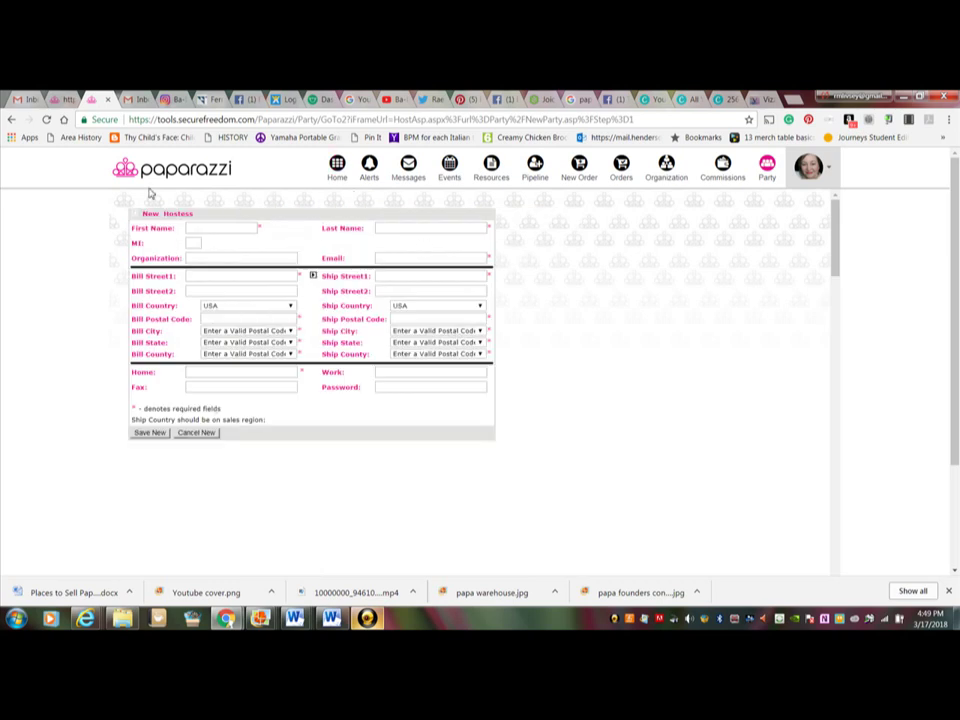
left_click(12, 121)
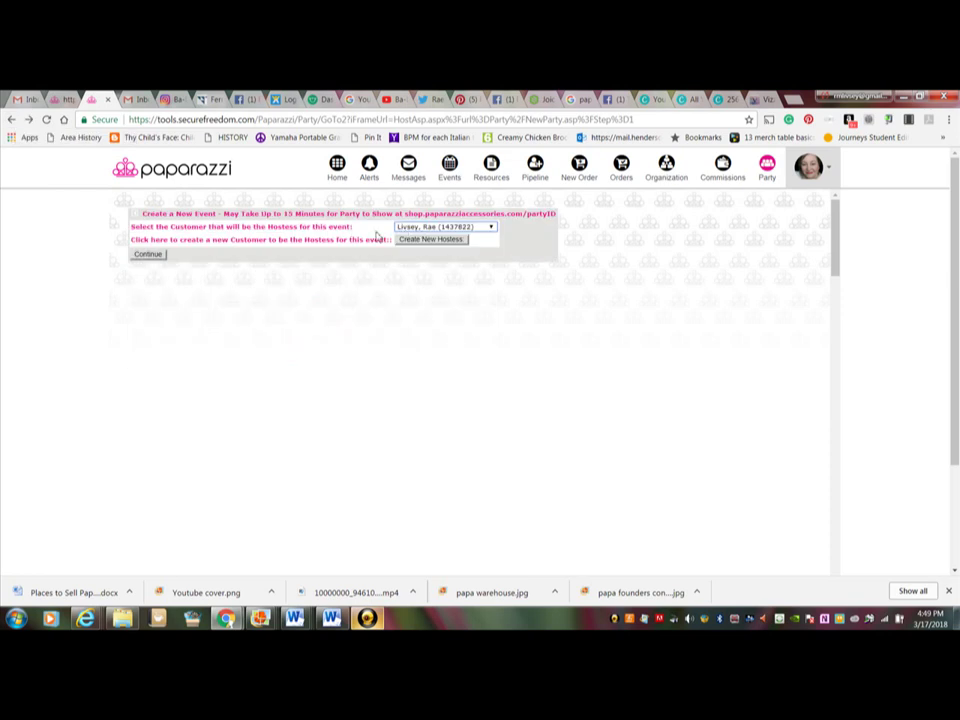
Step: Continue to the event details form, keeping Direct Ship Guest as the distribution type
left_click(157, 255)
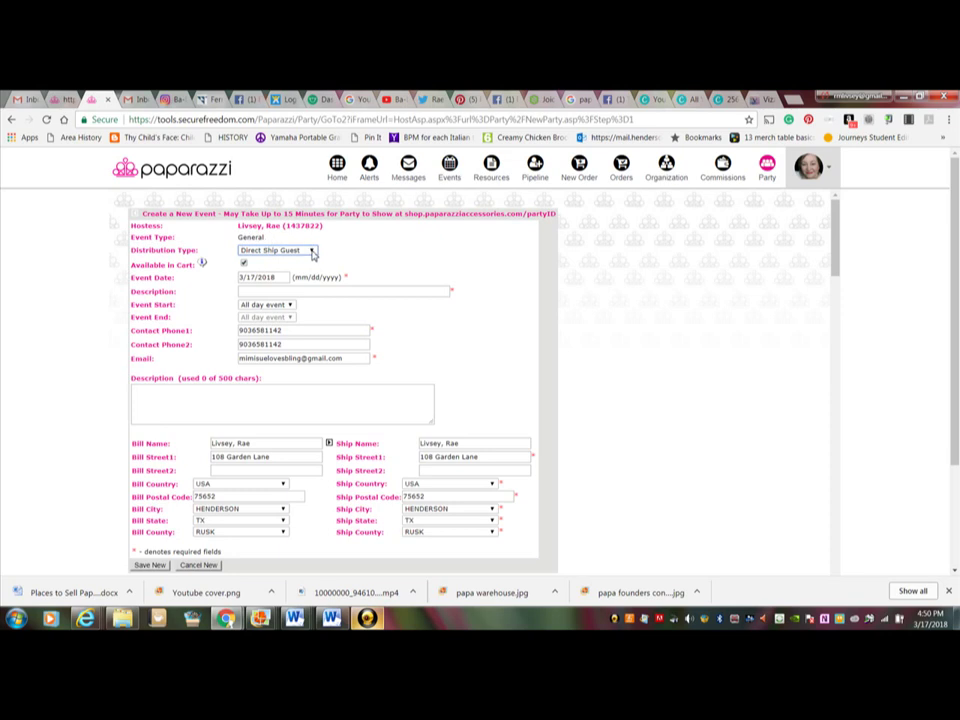
left_click(312, 252)
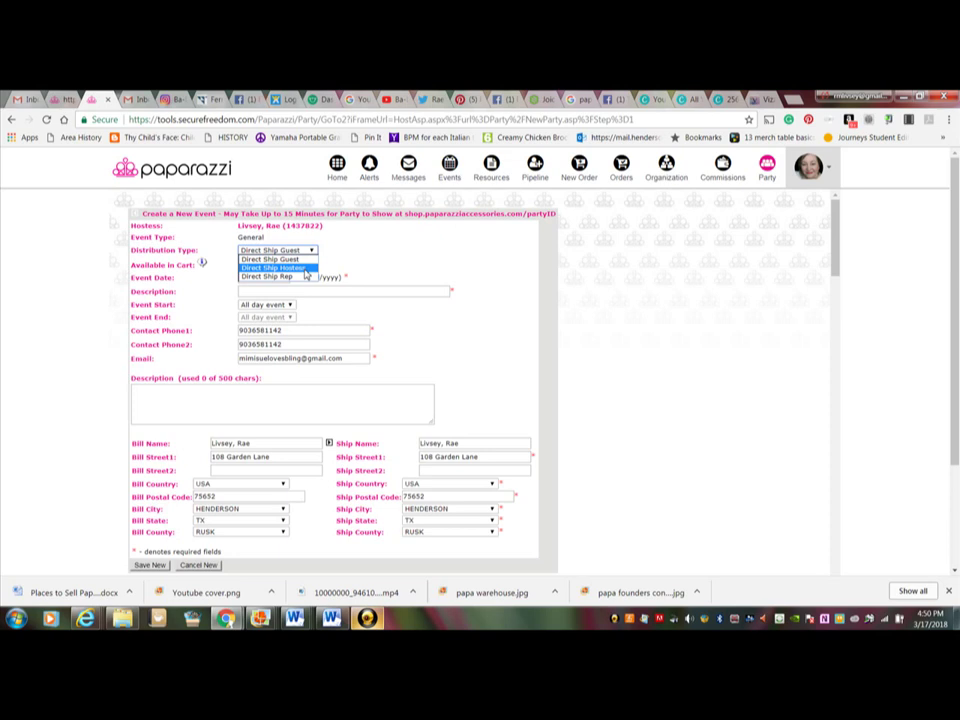
left_click(300, 260)
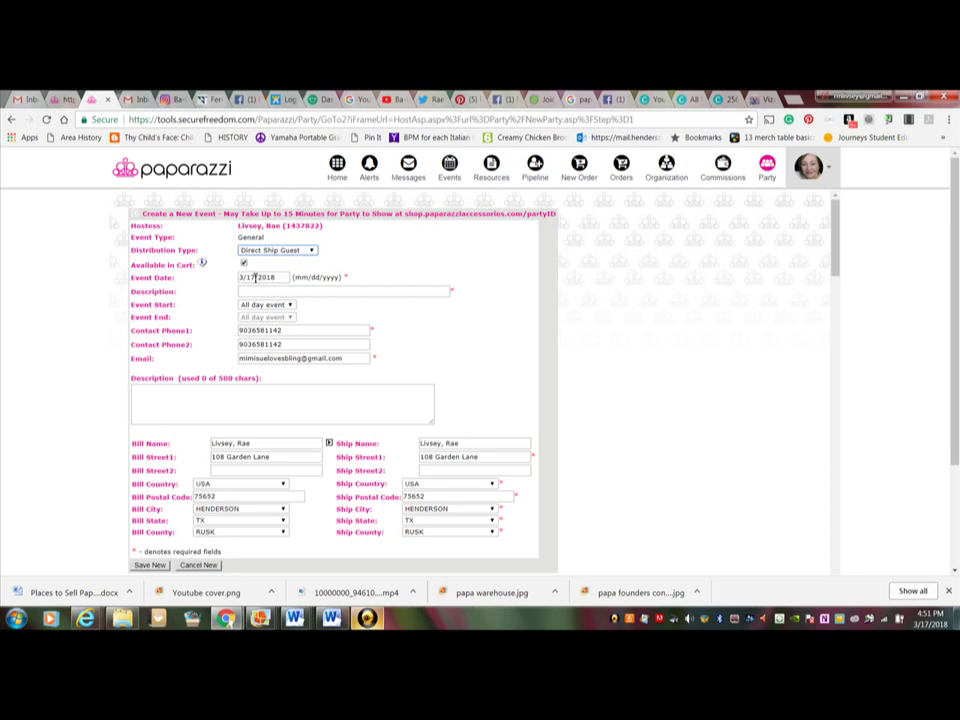
Step: Enter the description as the hostess's name followed by 'Spring Bling Bash!'
left_click(255, 277)
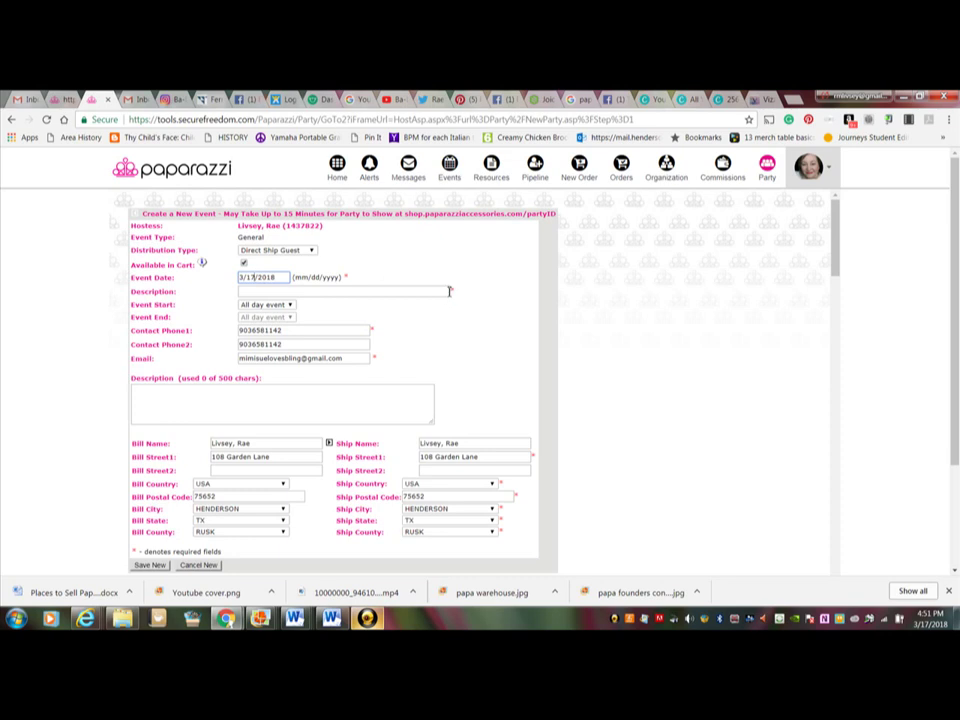
left_click(449, 291)
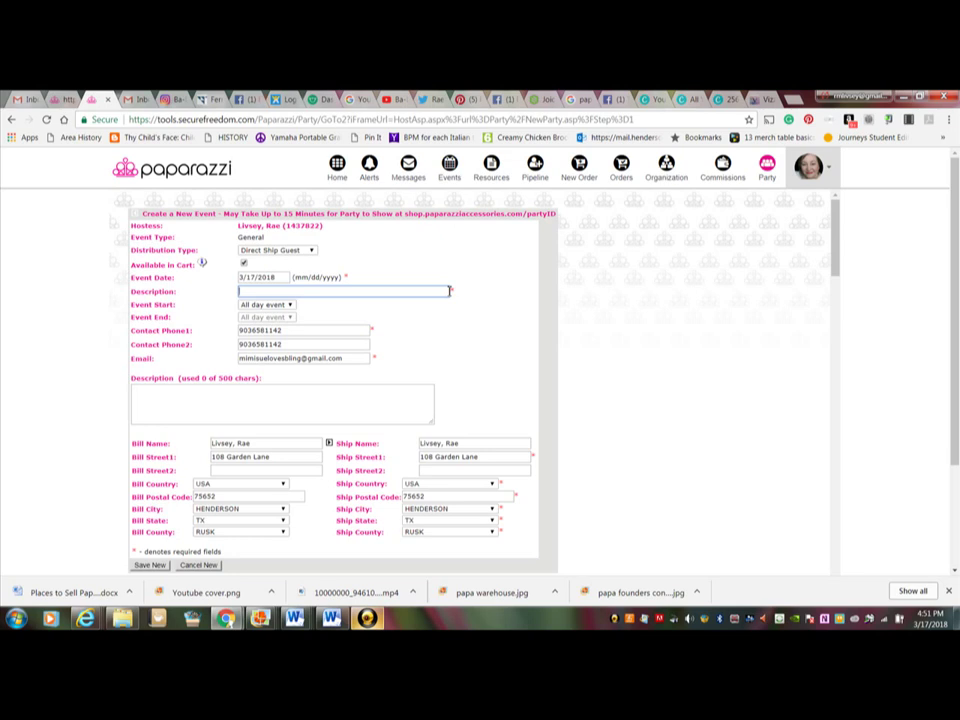
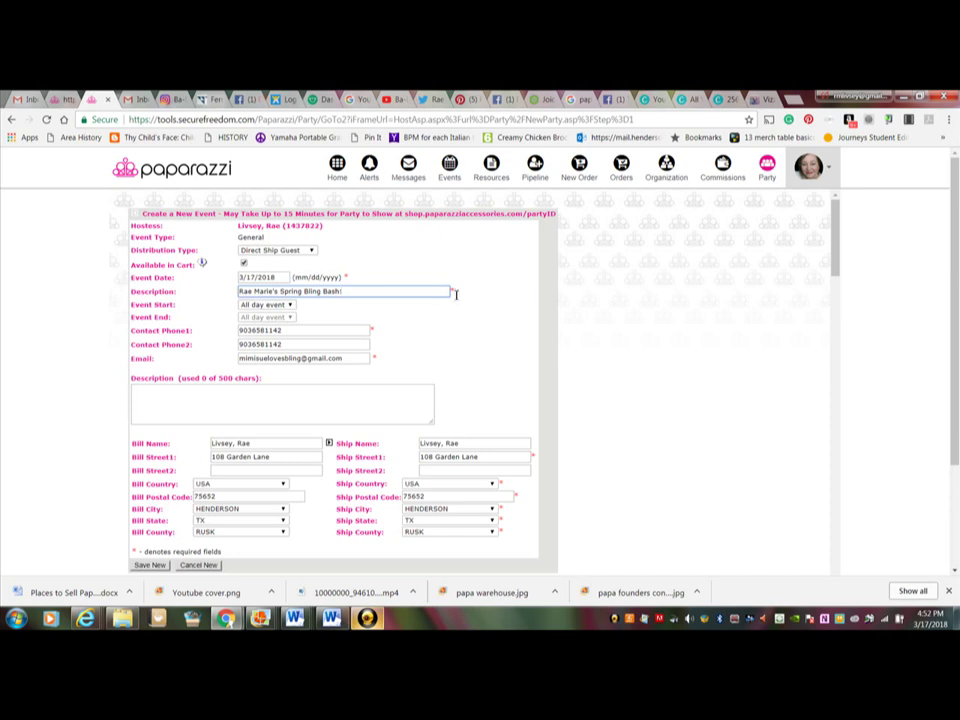
type("!")
left_click(291, 306)
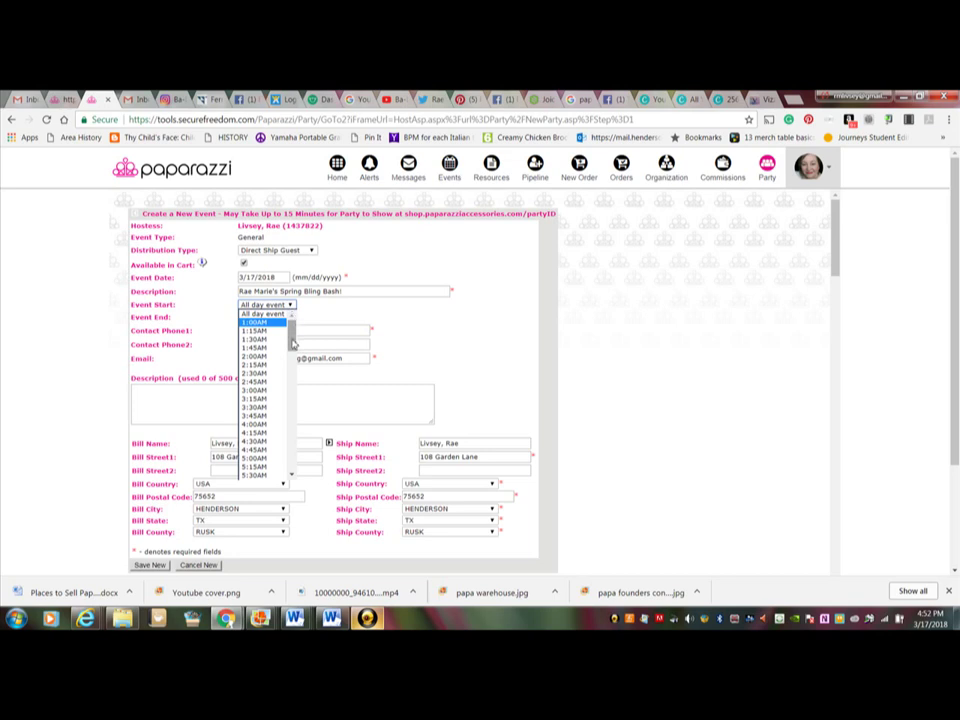
left_click_drag(293, 343, 309, 378)
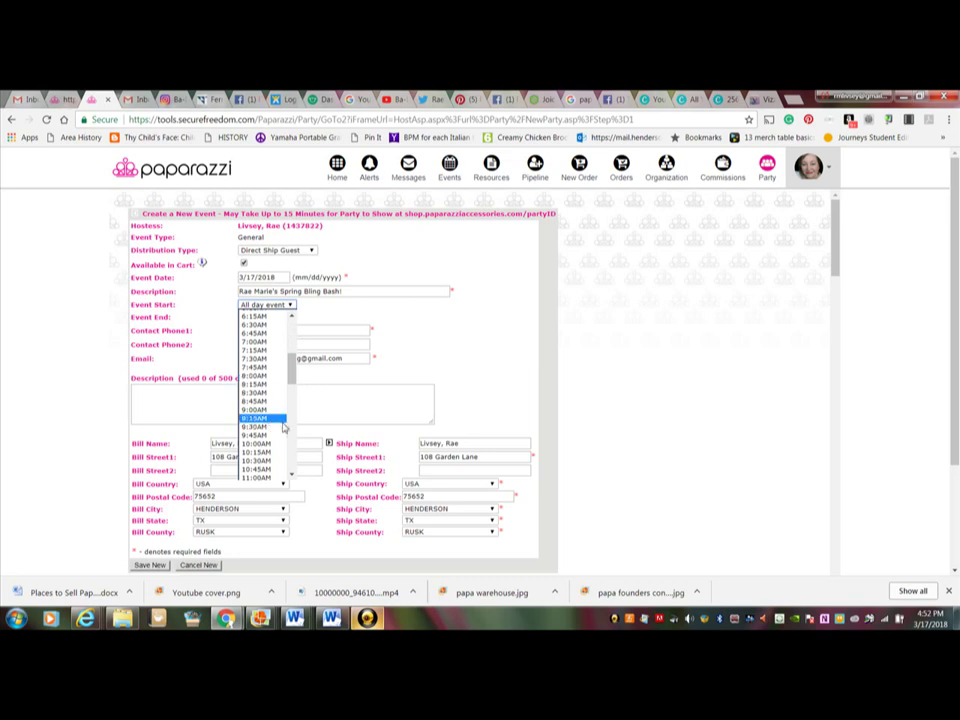
scroll(292, 472, "down", 5)
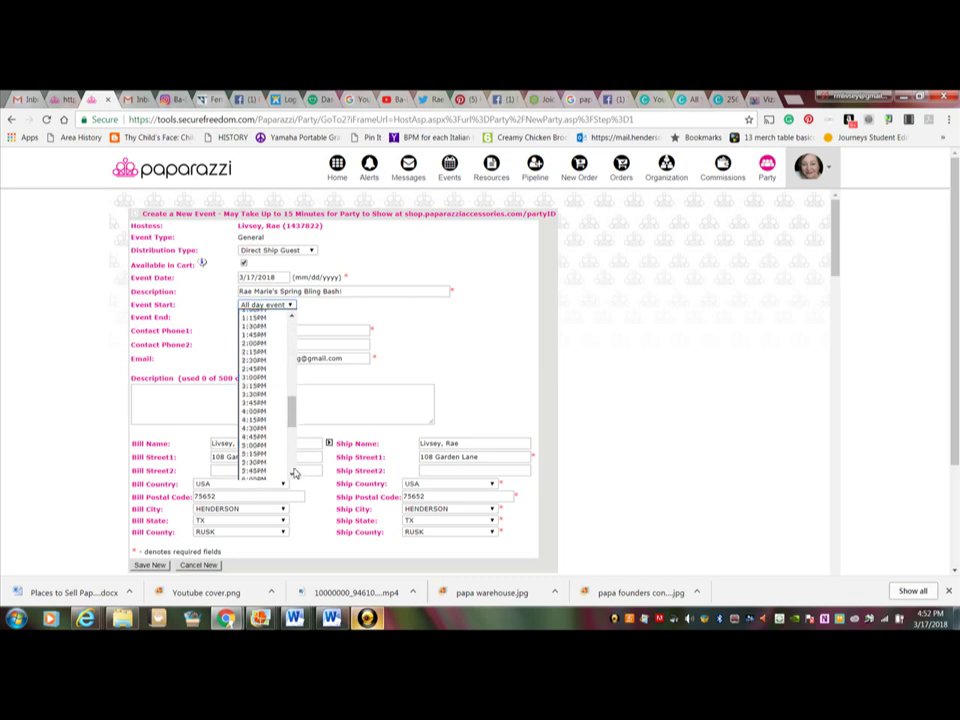
scroll(294, 472, "down", 5)
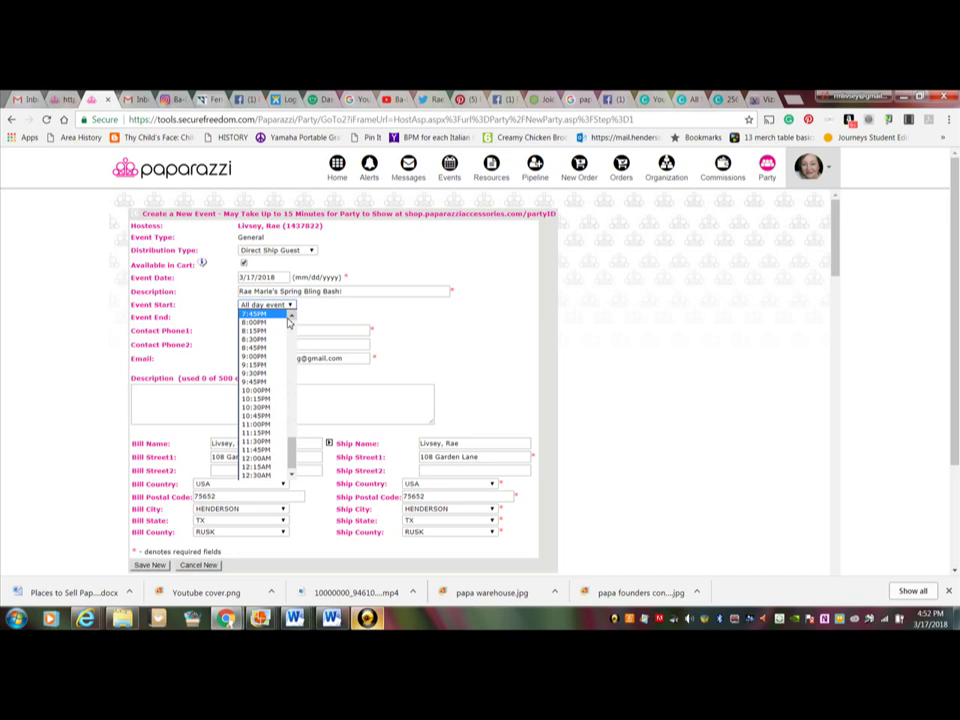
left_click(272, 322)
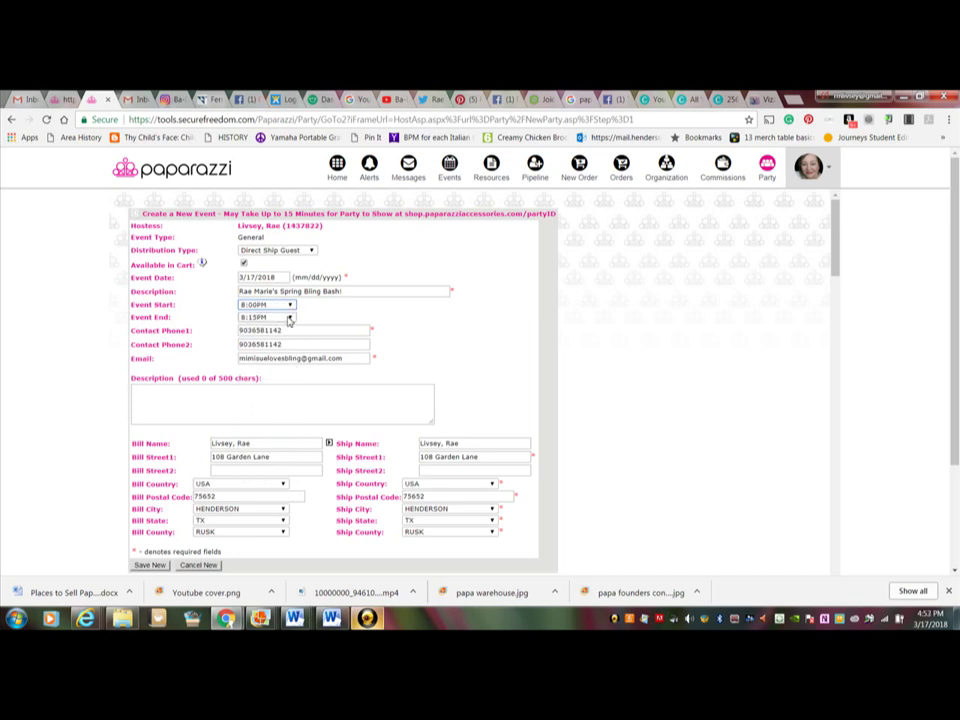
left_click(289, 318)
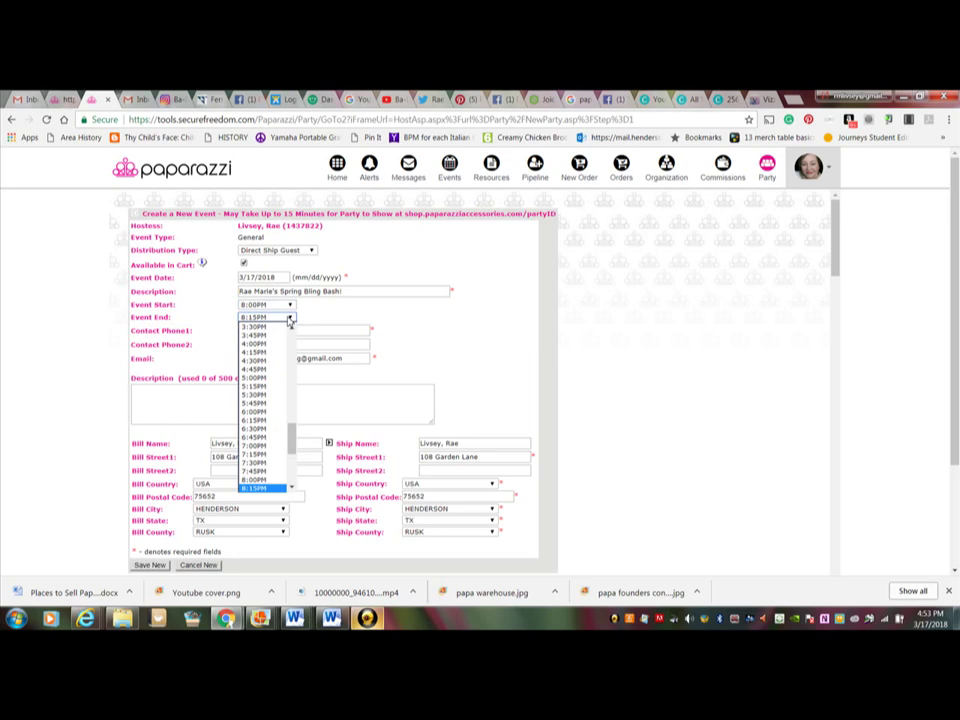
left_click_drag(290, 445, 291, 316)
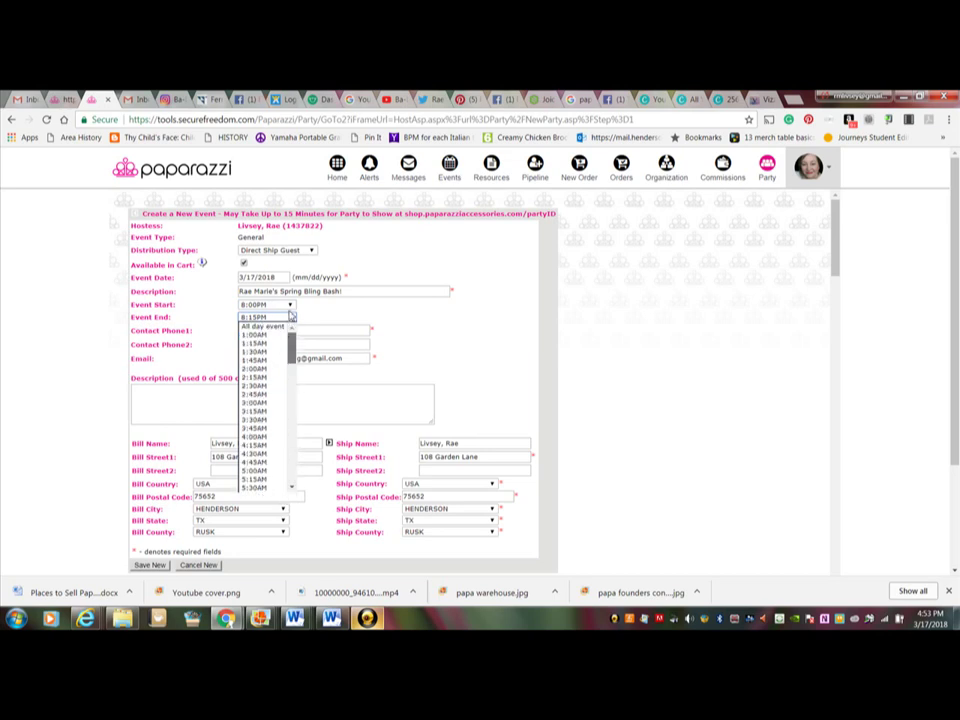
left_click(277, 334)
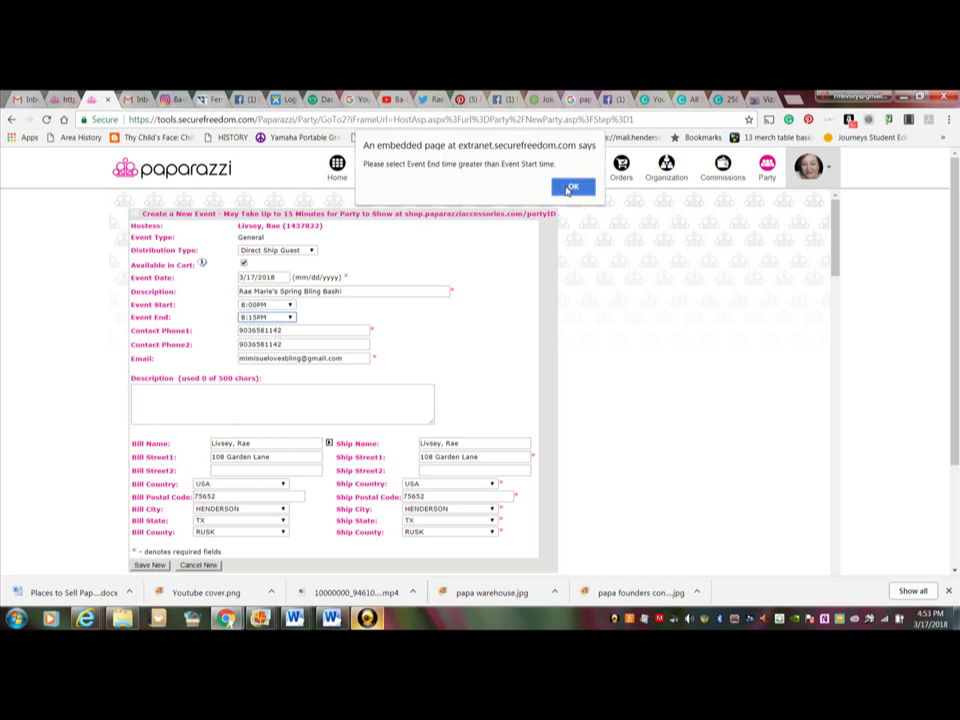
left_click(570, 187)
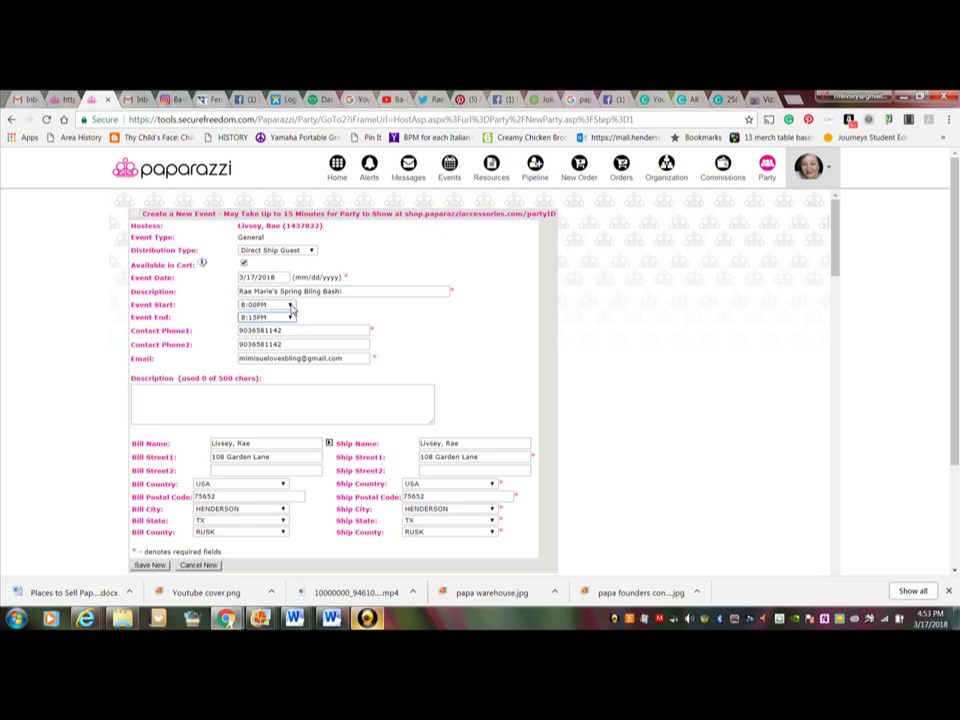
left_click(291, 306)
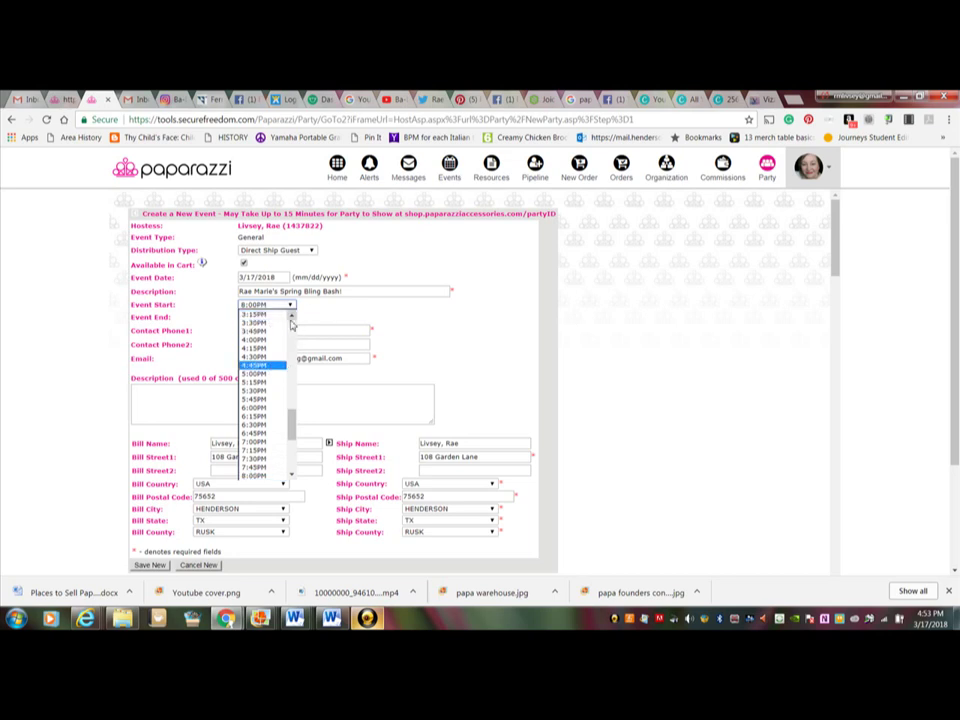
scroll(287, 320, "up", 15)
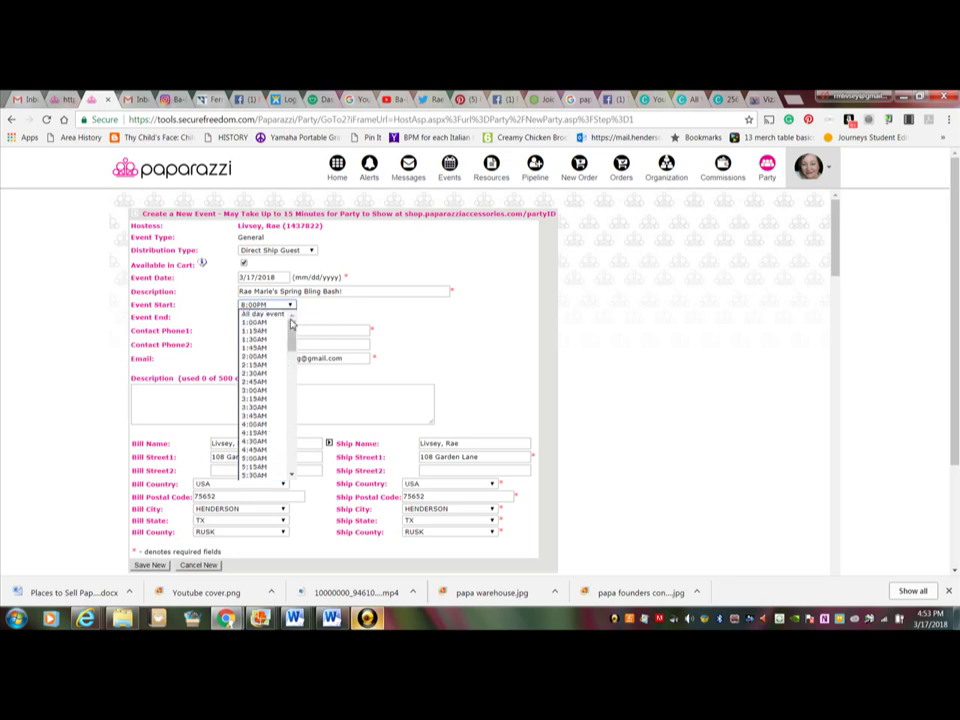
left_click(280, 314)
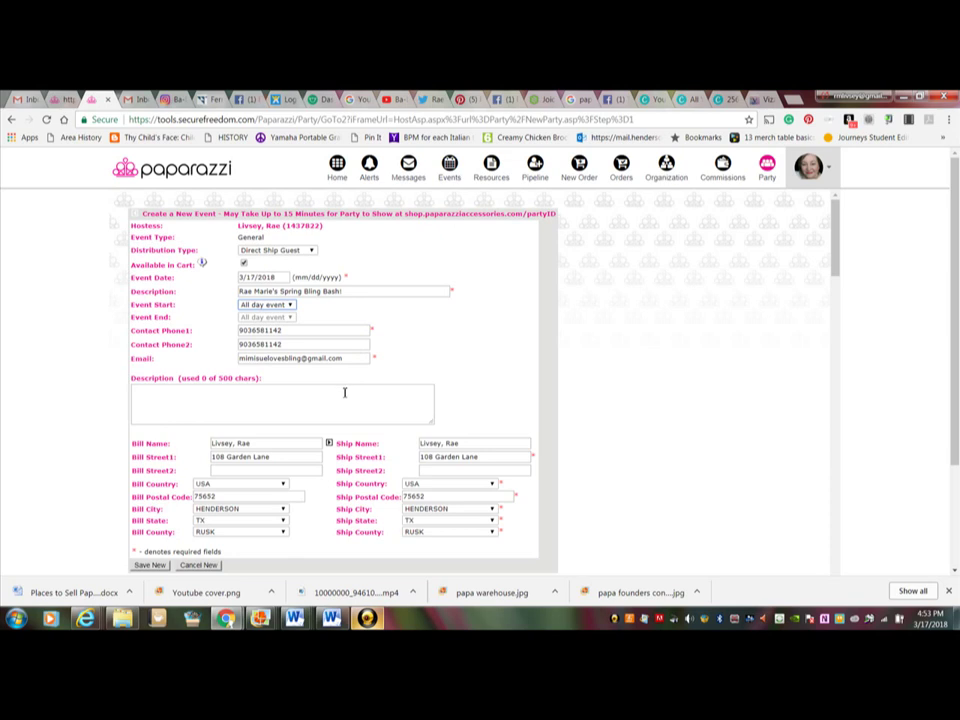
Step: Copy the billing address, street line included, into the shipping address fields
left_click(344, 393)
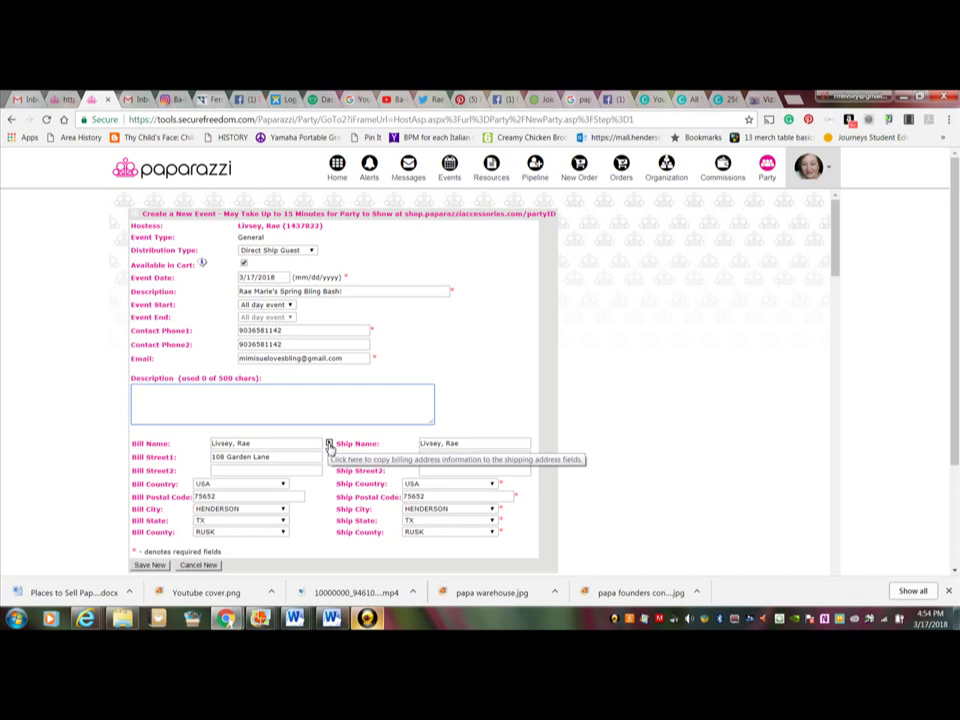
left_click(329, 444)
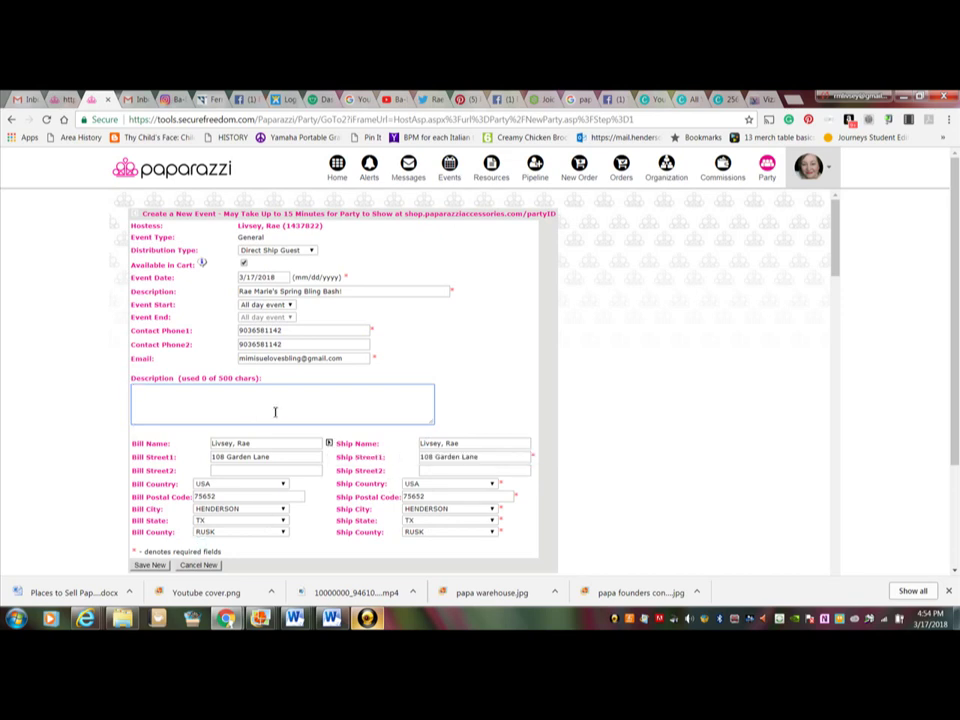
left_click(329, 444)
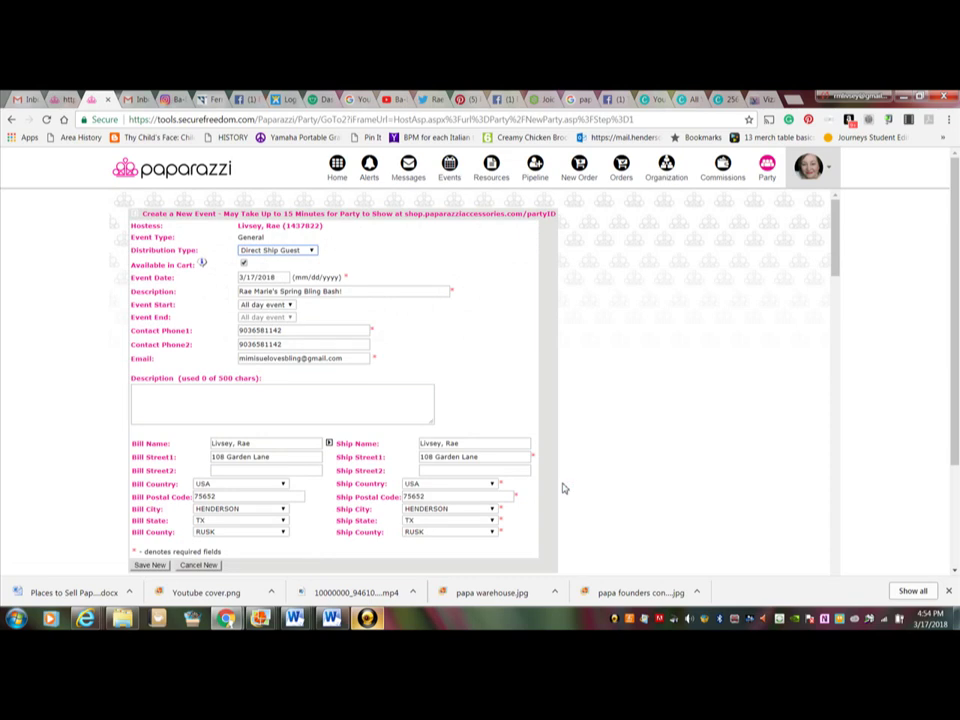
Step: Save the completed event form with Save New
left_click(152, 566)
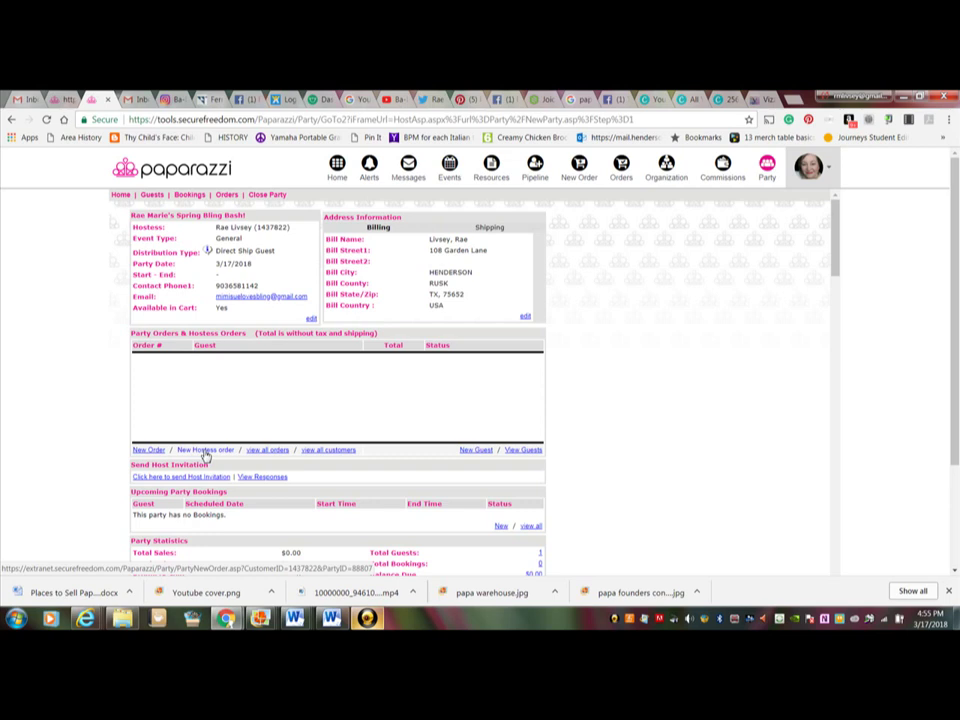
Step: From the party overview, open the Send Host Invitation confirmation page
left_click(205, 451)
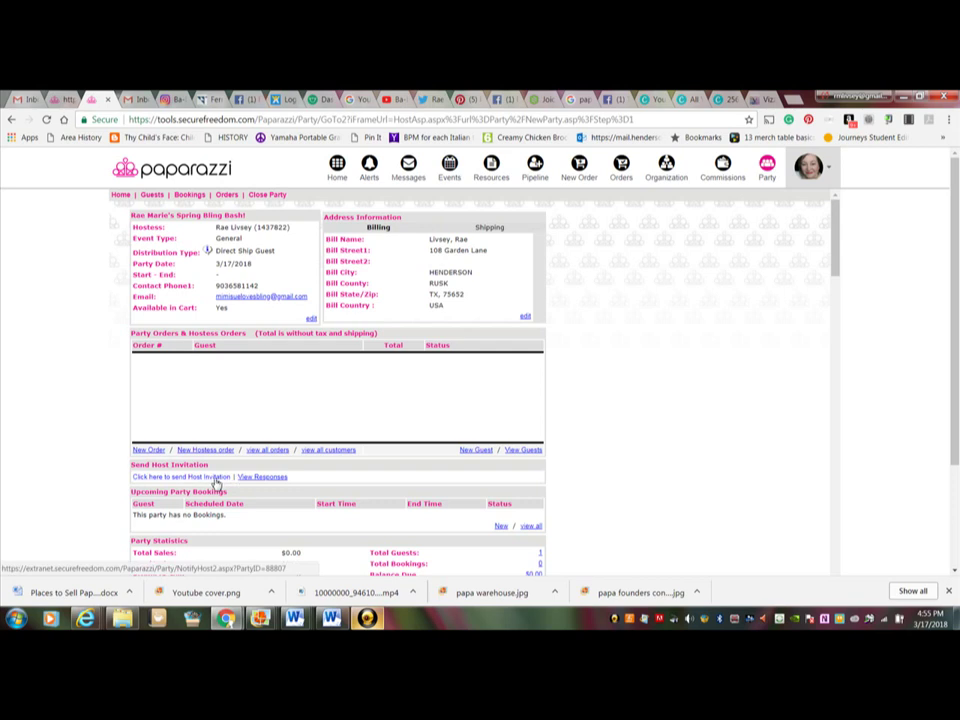
left_click(215, 478)
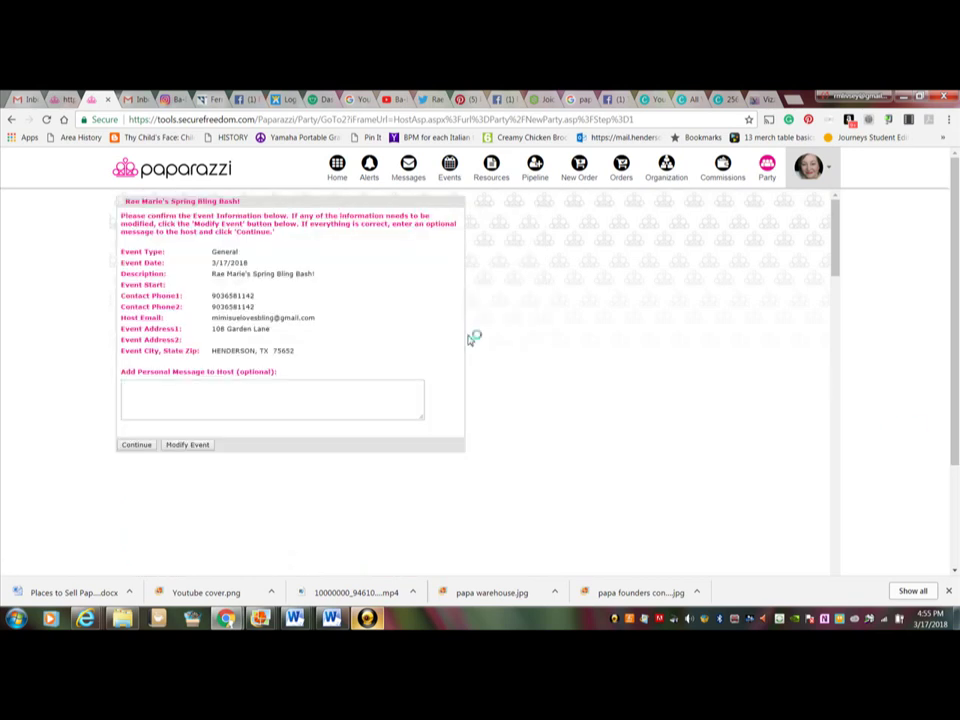
Step: Add a personal message greeting the host about the fun Spring Bling Bash, then preview the email
left_click(230, 388)
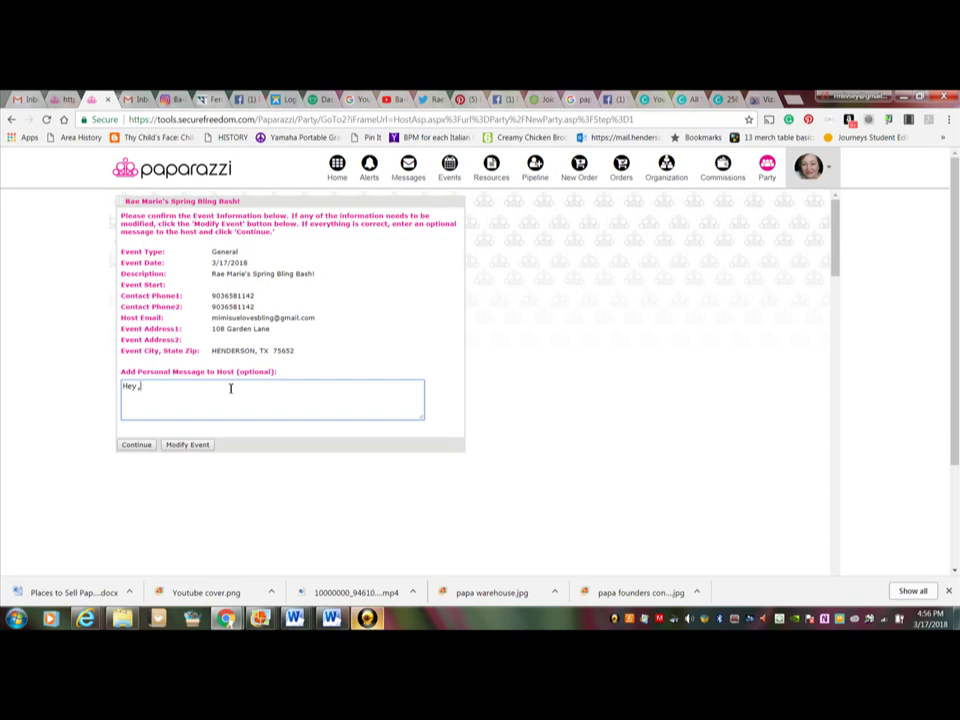
type("Rae!  I'm looking forward to our fun Spring B")
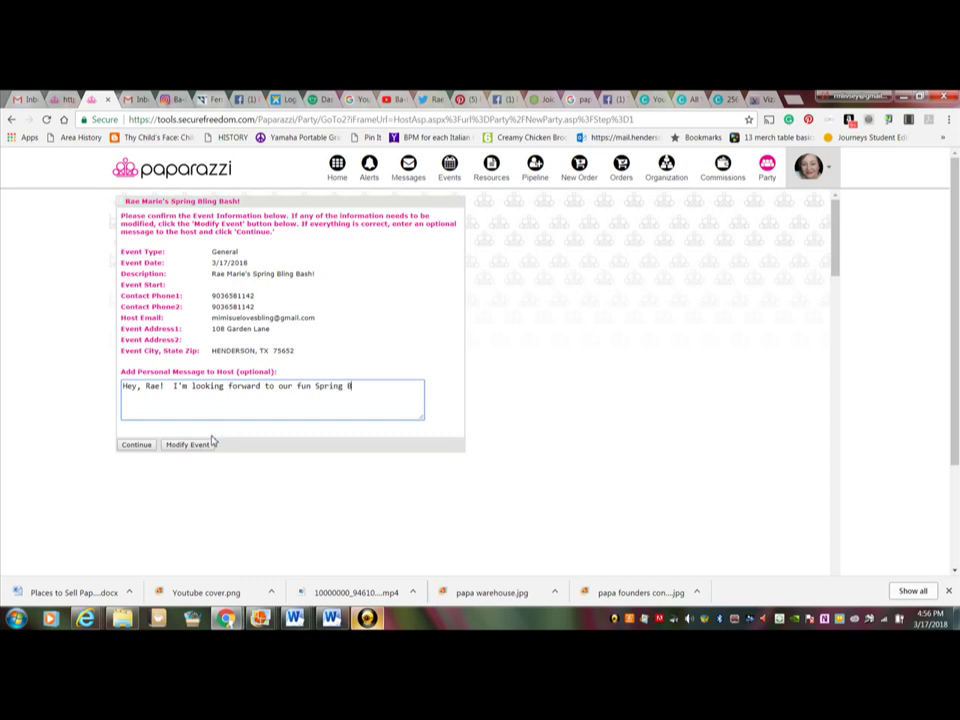
type("ling Bash!")
left_click(149, 447)
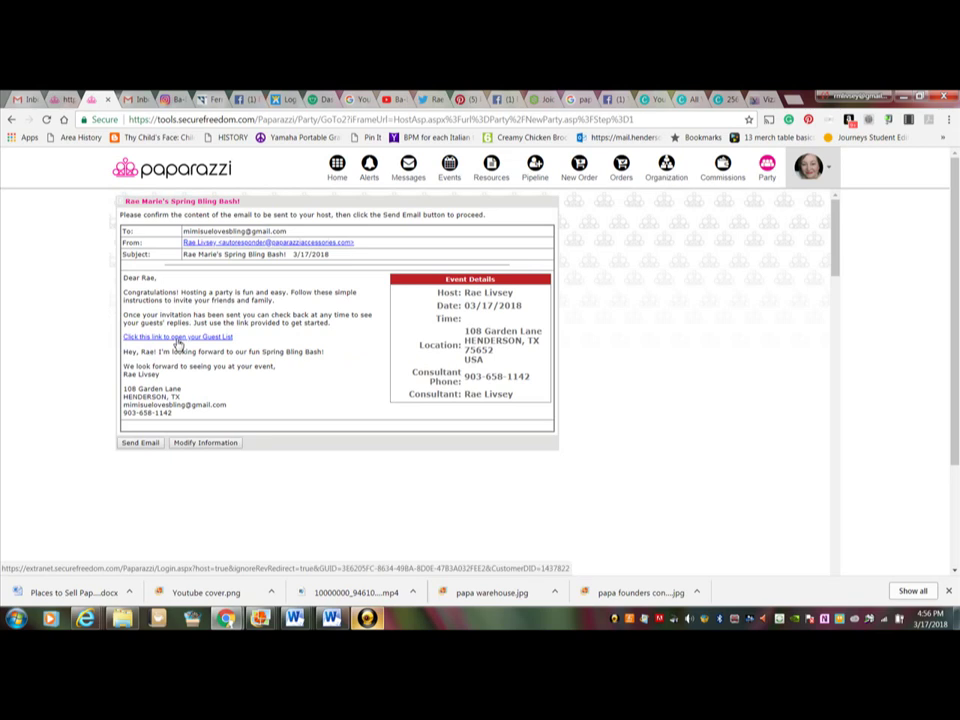
Step: Check the email's guest list link, close that tab, and return to the party overview
left_click(176, 341)
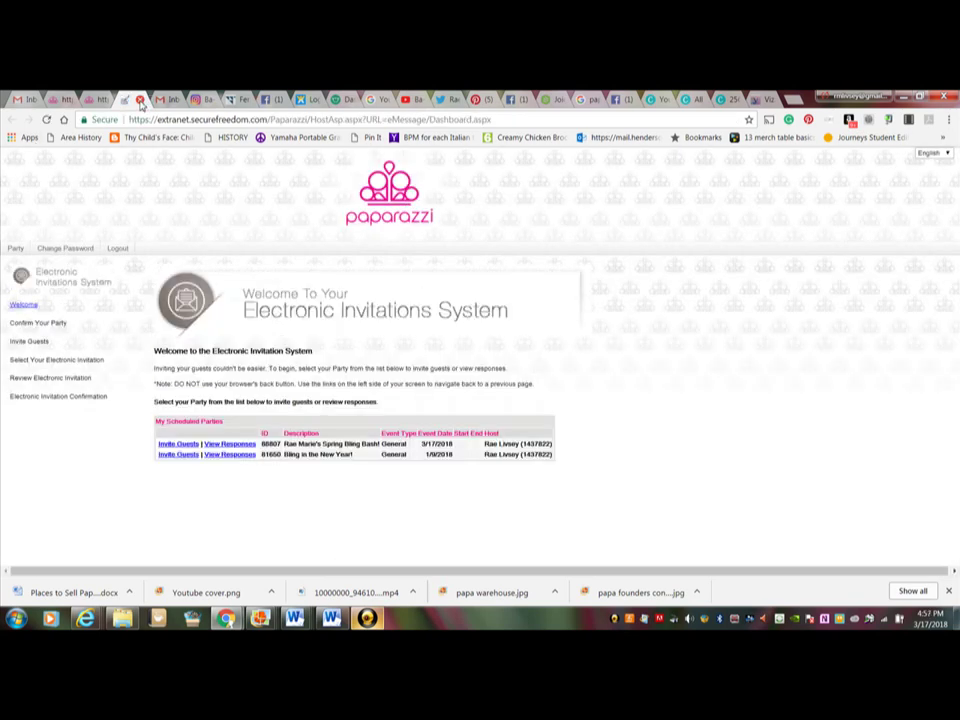
left_click(140, 100)
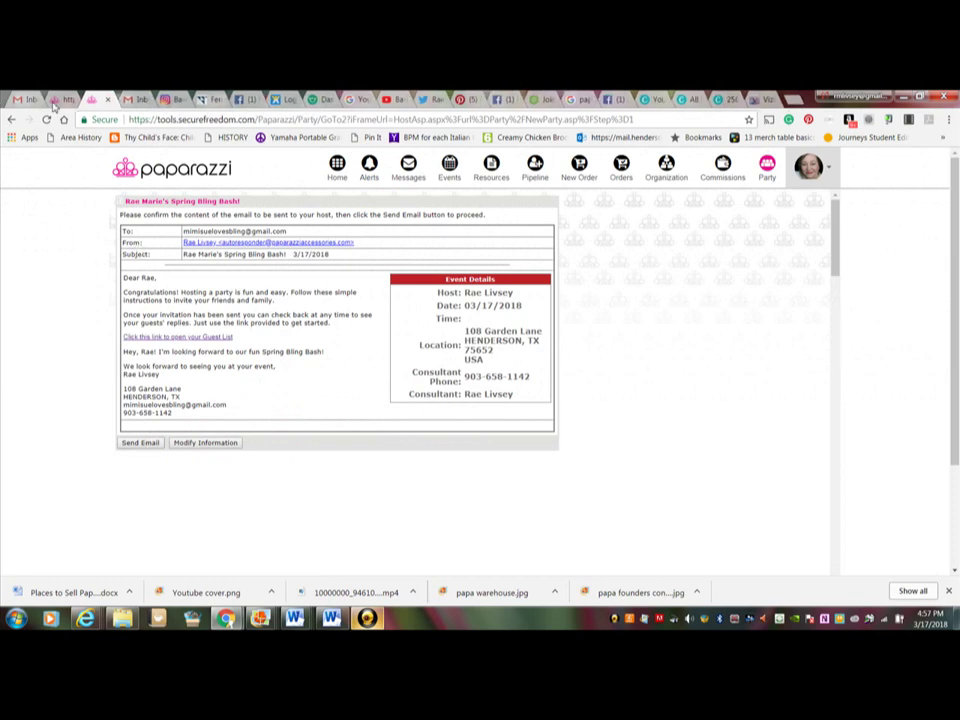
left_click(11, 119)
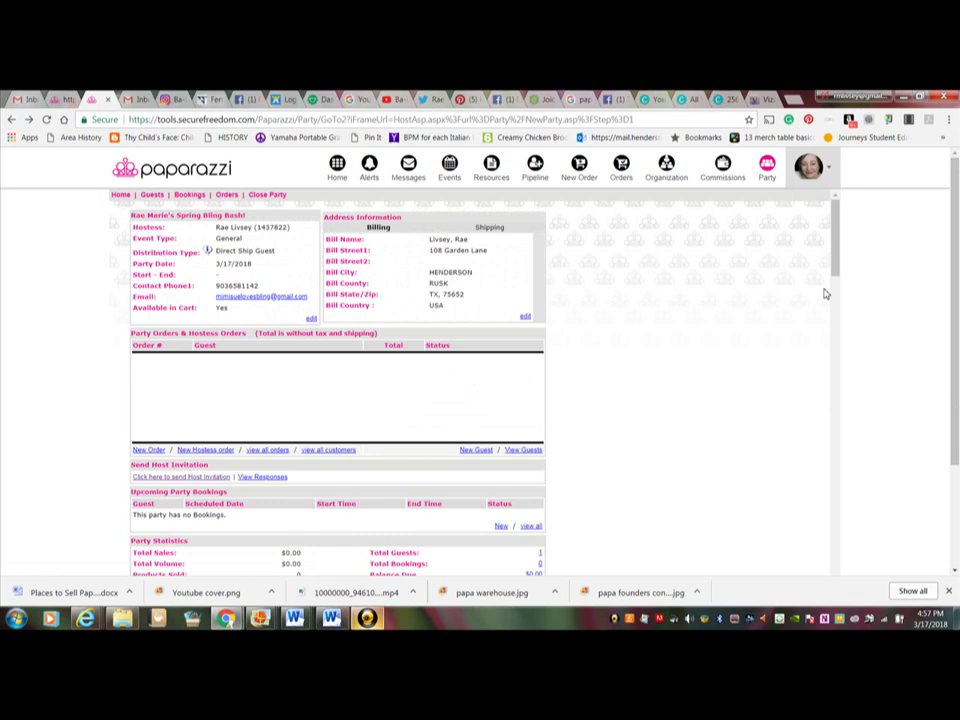
Step: Scroll down the party overview and open View Responses under Send Host Invitation
mouse_move(830, 274)
left_mouse_down()
mouse_move(838, 315)
mouse_move(838, 281)
left_mouse_up()
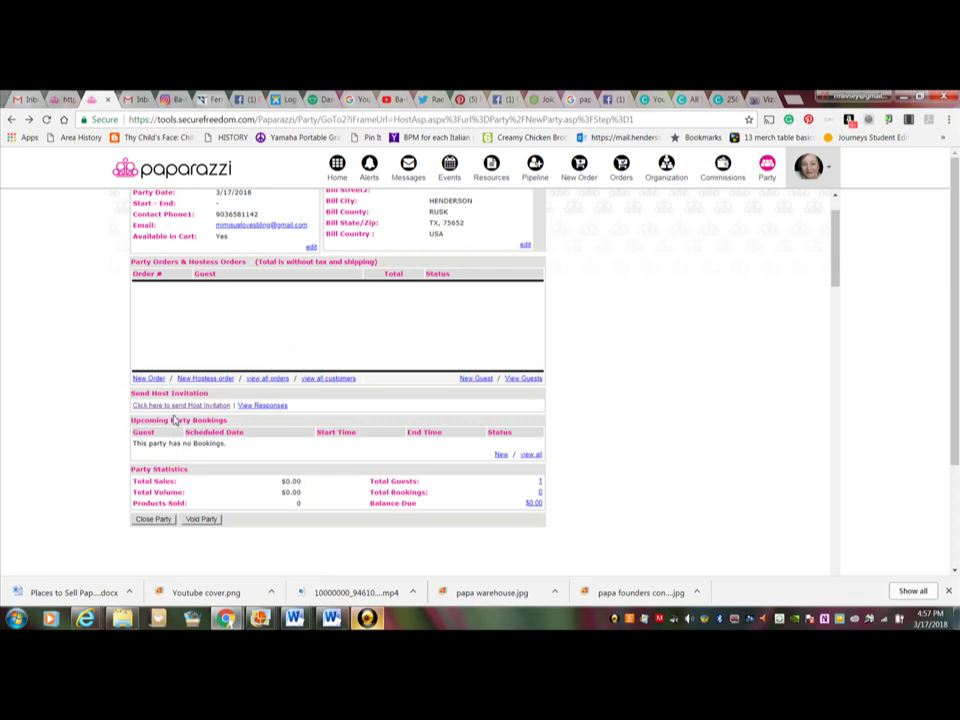
left_click(261, 407)
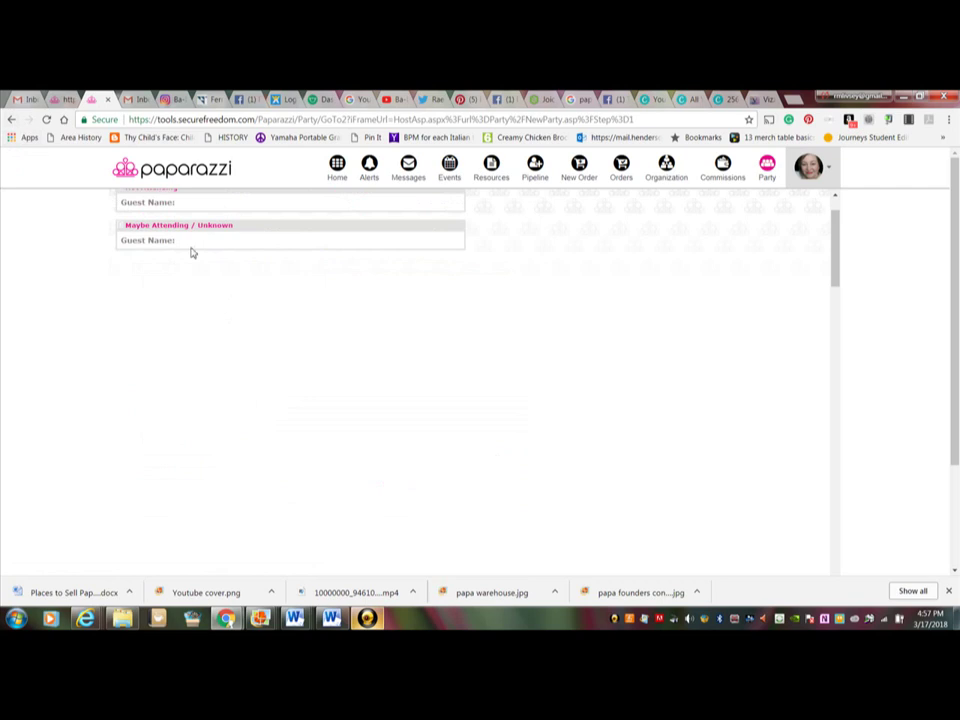
Step: Go back from the guest responses to the party overview showing 1 guest and $0.00 balance due
left_click(12, 121)
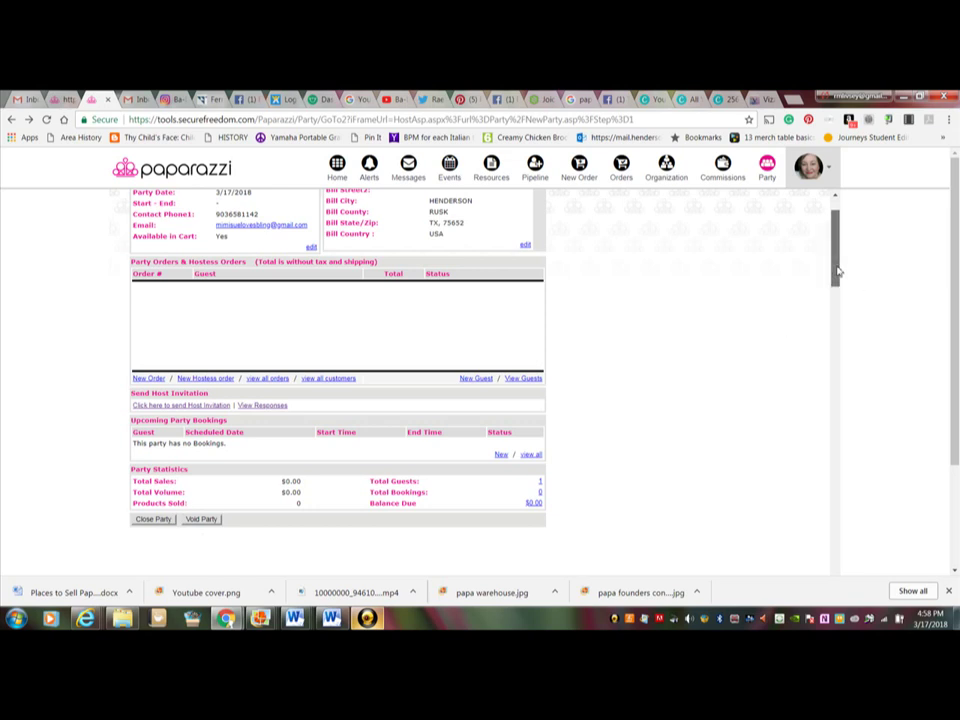
Step: View the Spring Bling Bash from the party list, then return to the Party Summary of open events
left_click_drag(838, 271, 837, 247)
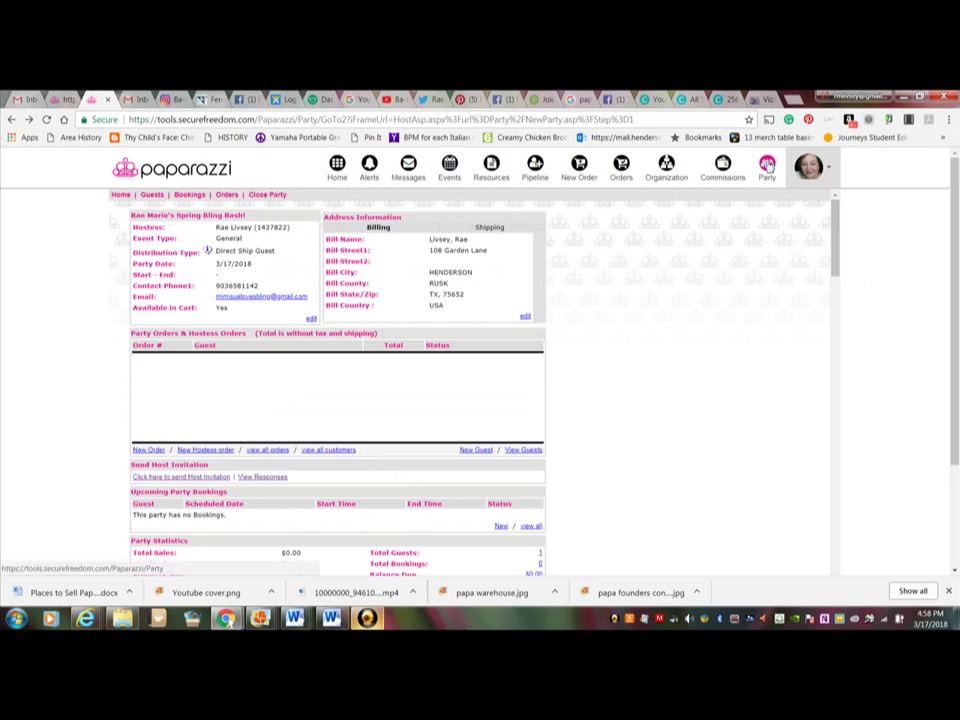
left_click(767, 165)
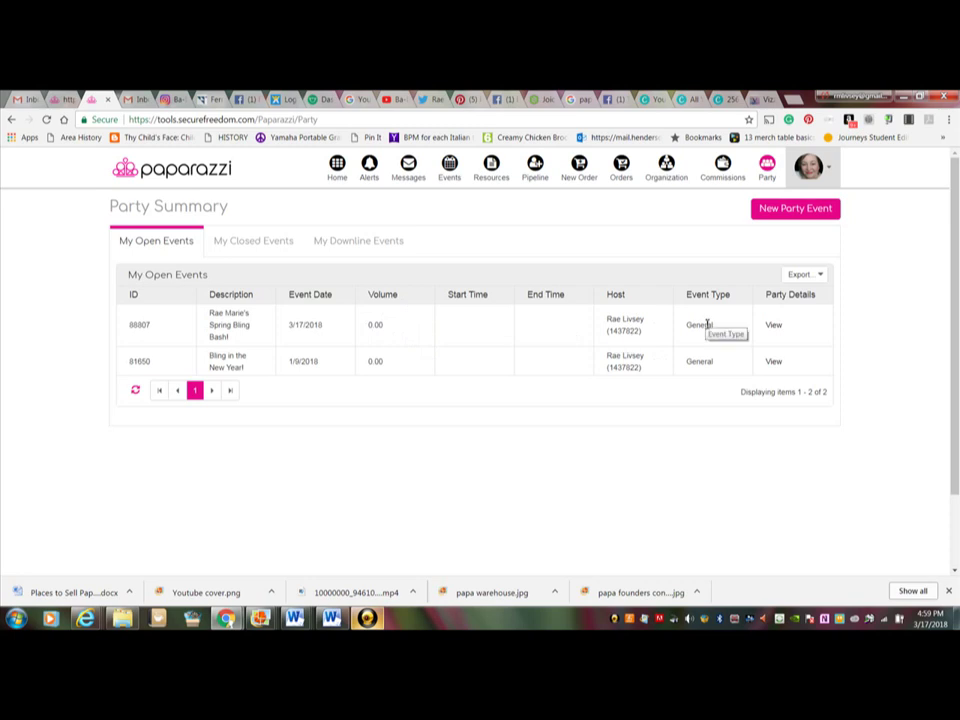
left_click(774, 327)
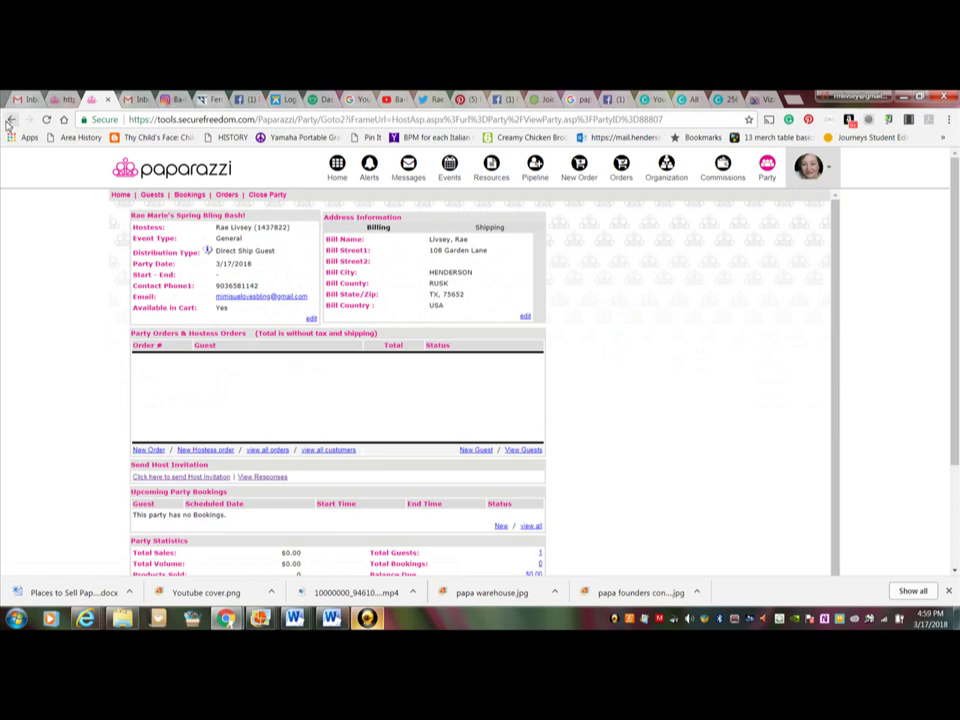
left_click(767, 170)
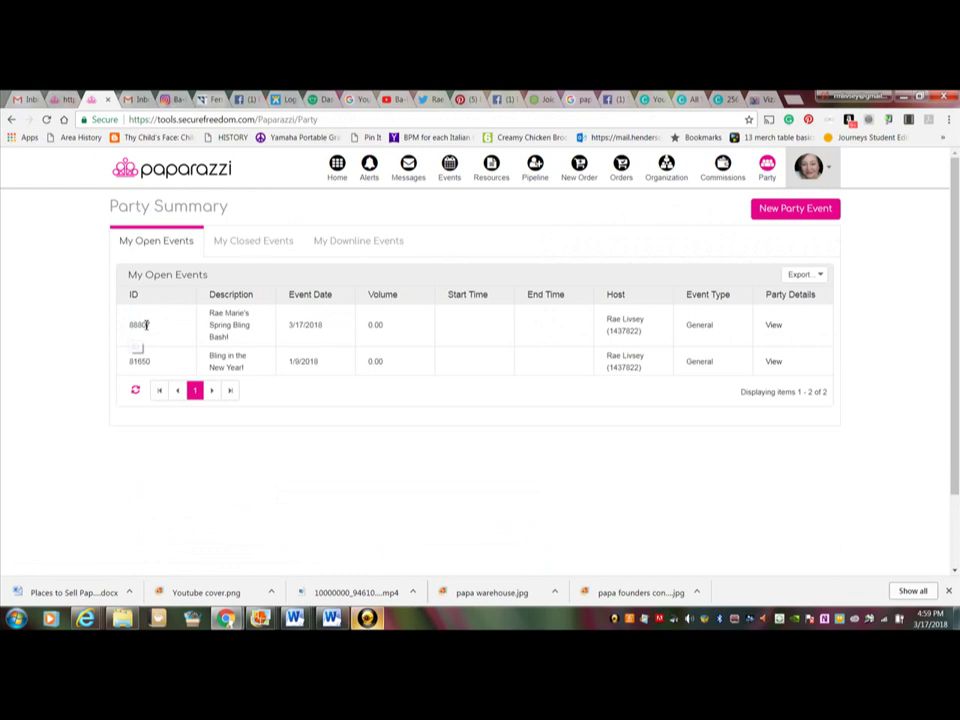
double_click(145, 325)
right_click(146, 327)
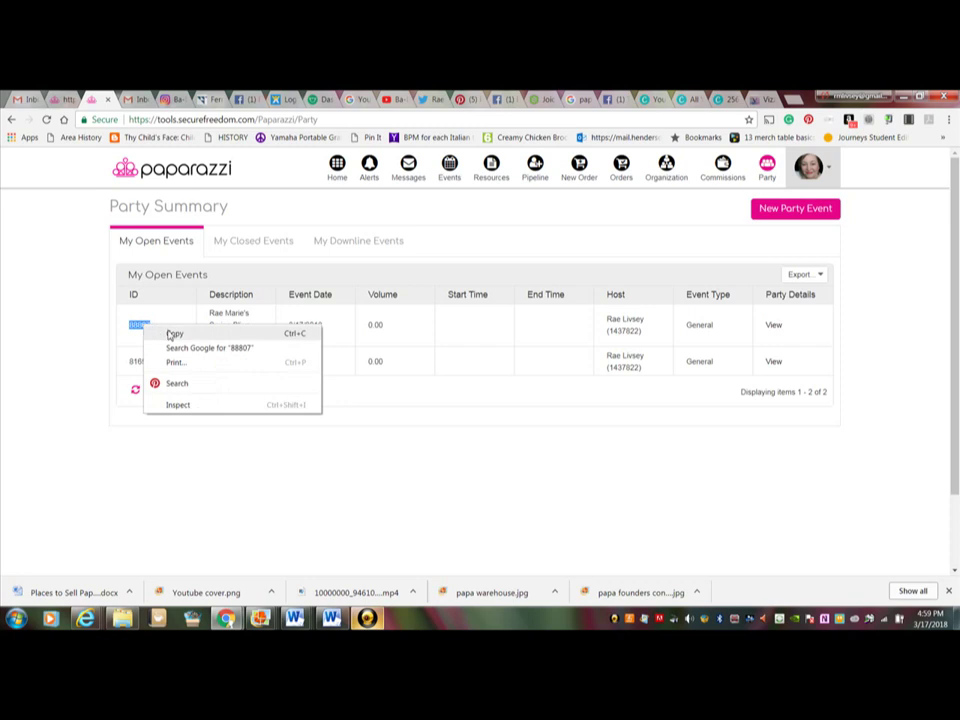
left_click(172, 334)
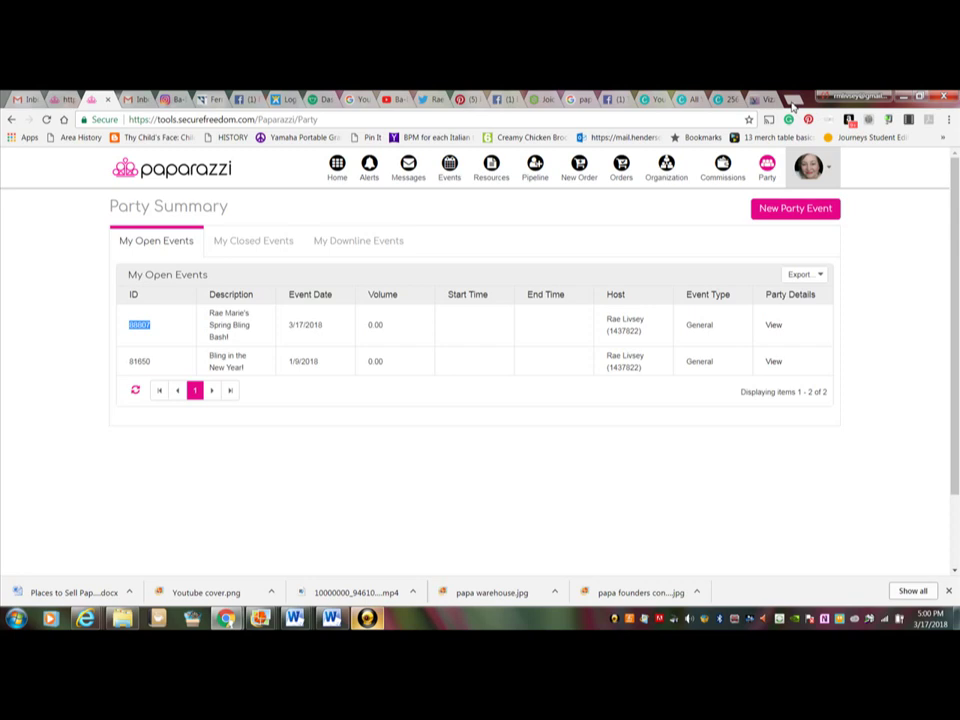
left_click(792, 100)
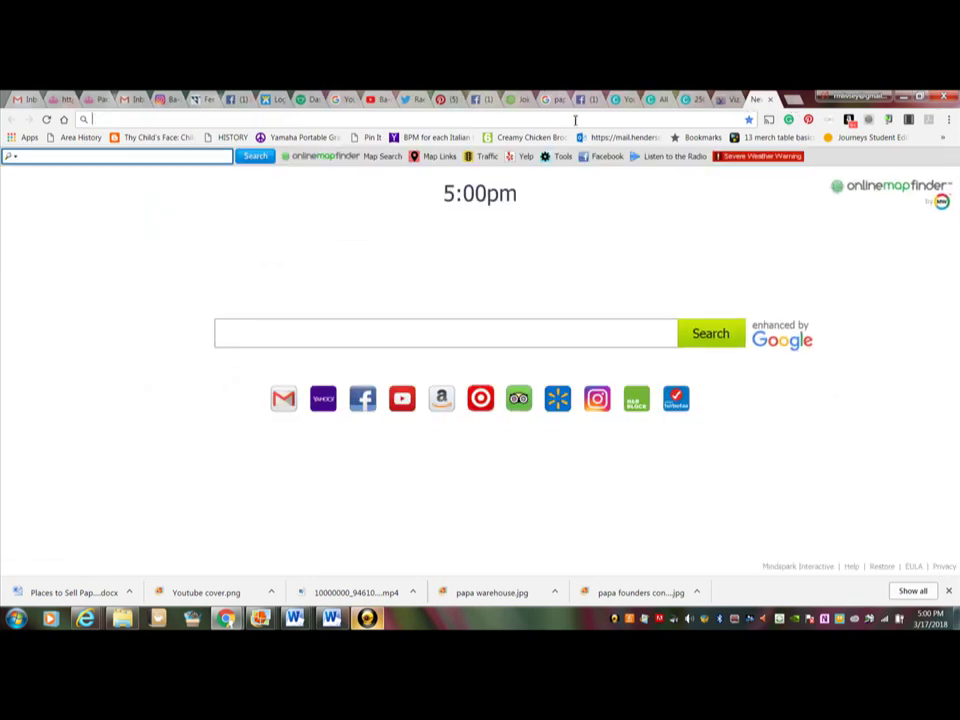
type("https")
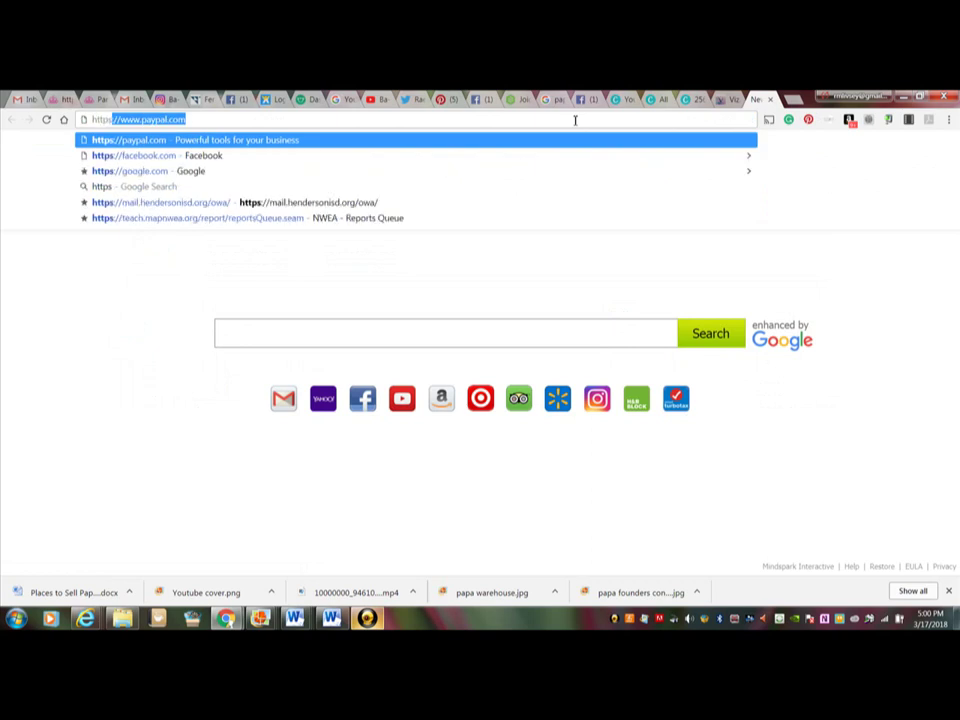
type(":")
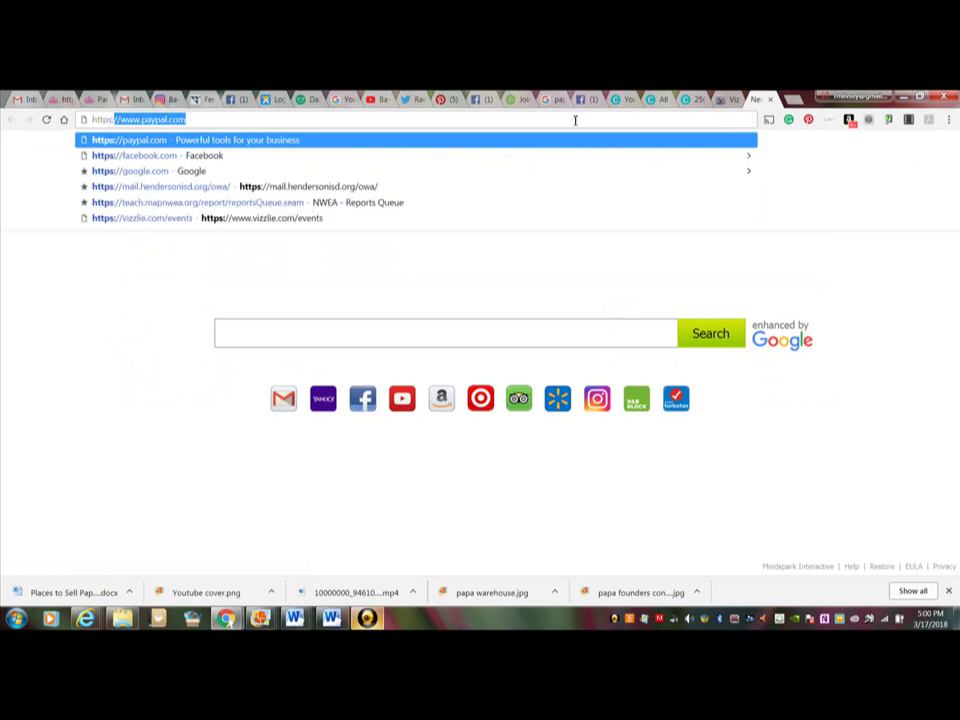
type("//w")
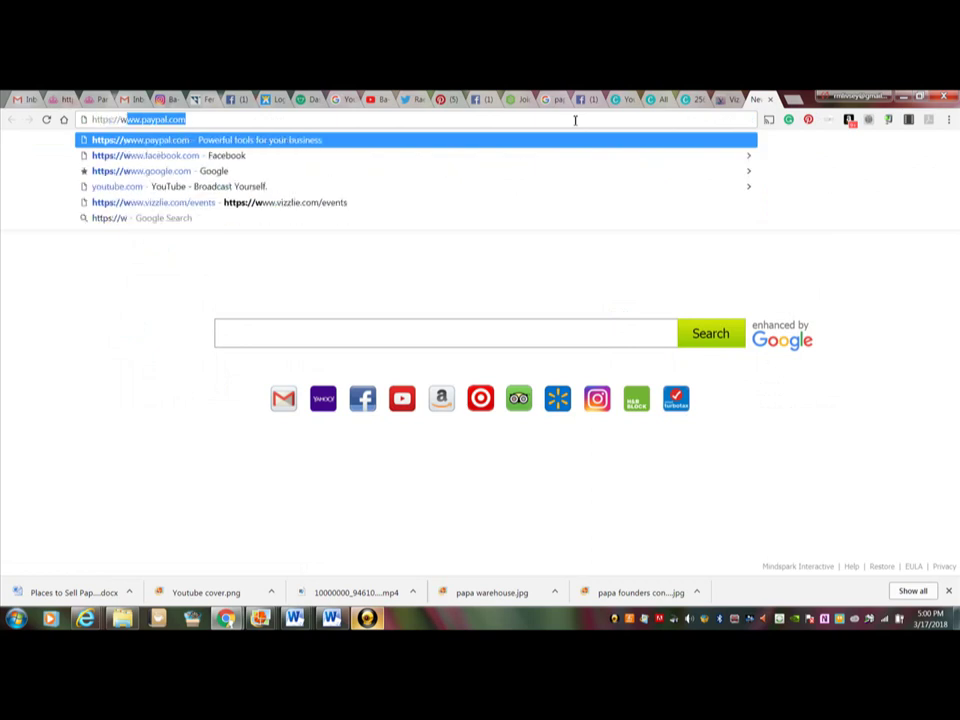
type("ww.paparzzi")
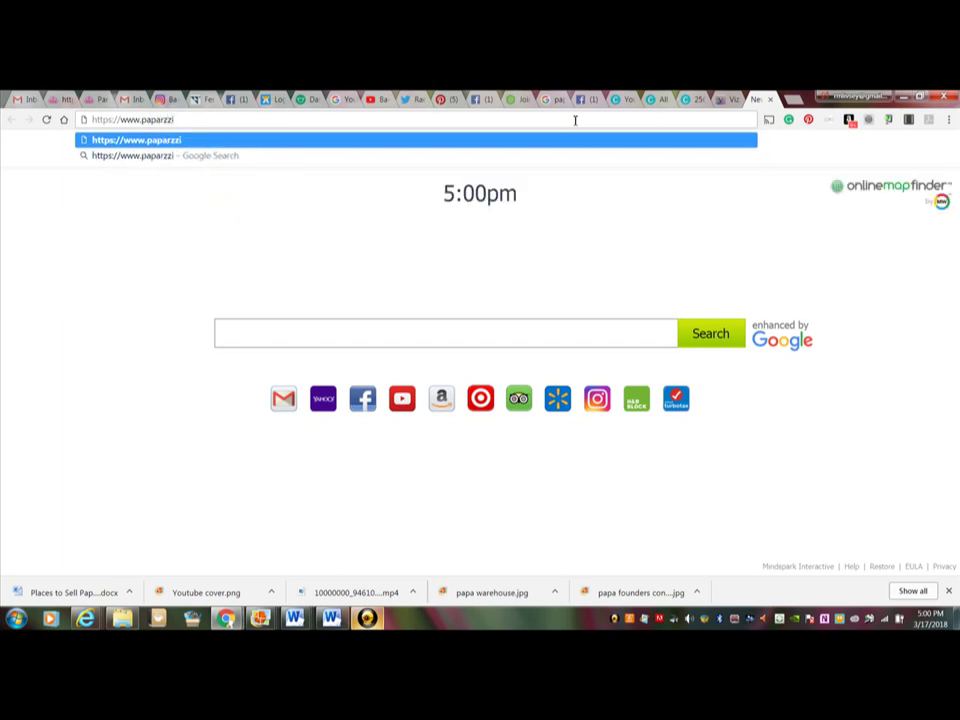
key("BackSpace")
key("BackSpace")
key("BackSpace")
type("azziac")
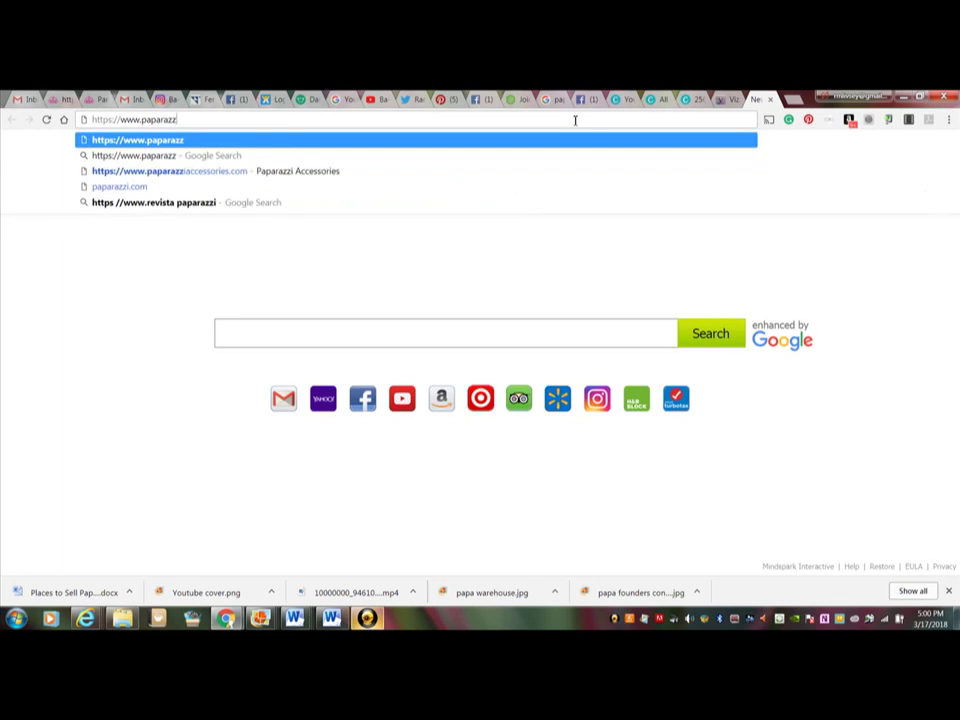
type("ce")
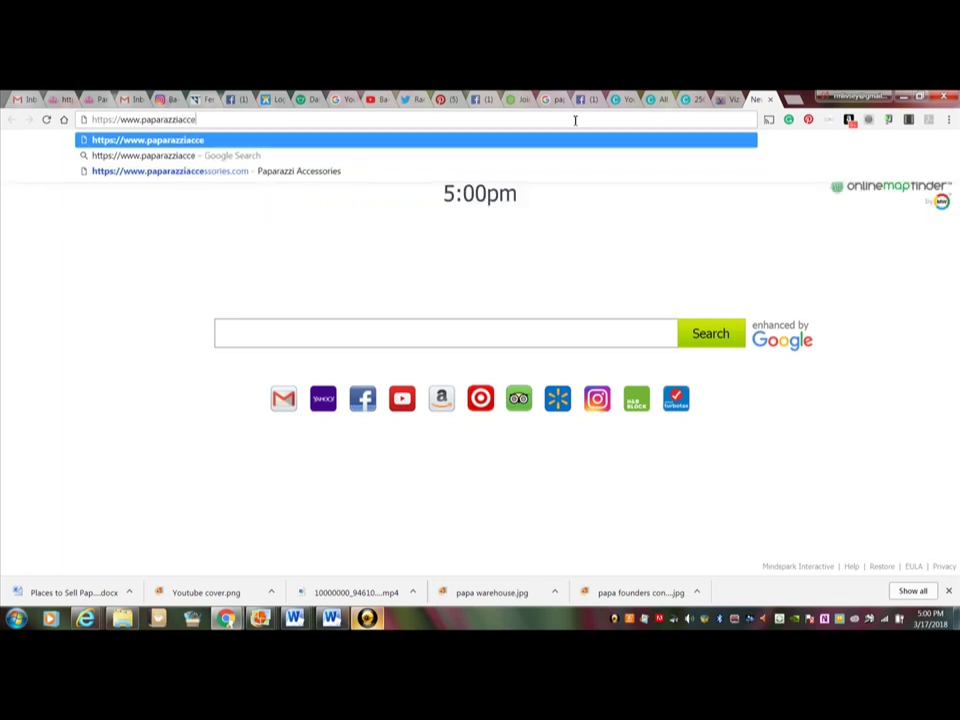
type("ssories.com/")
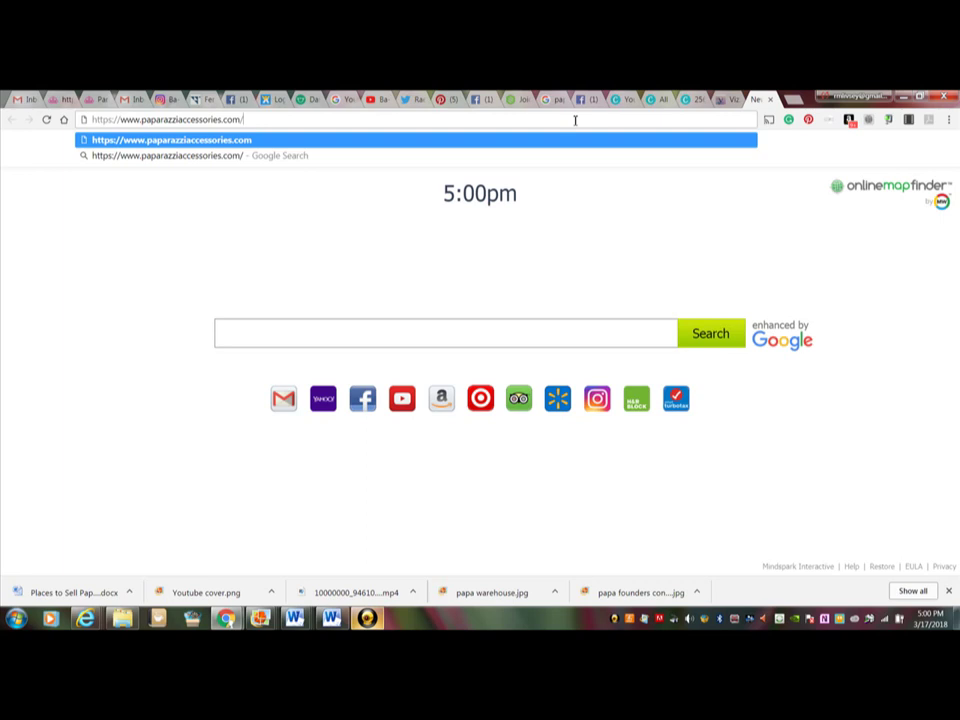
type("party")
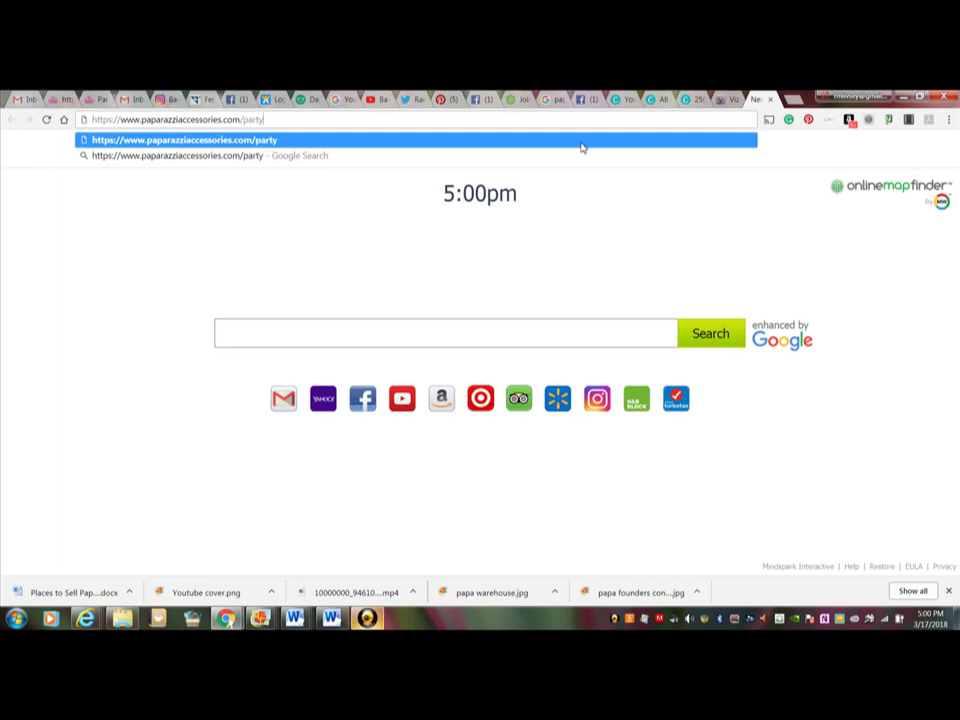
type("/")
right_click(273, 121)
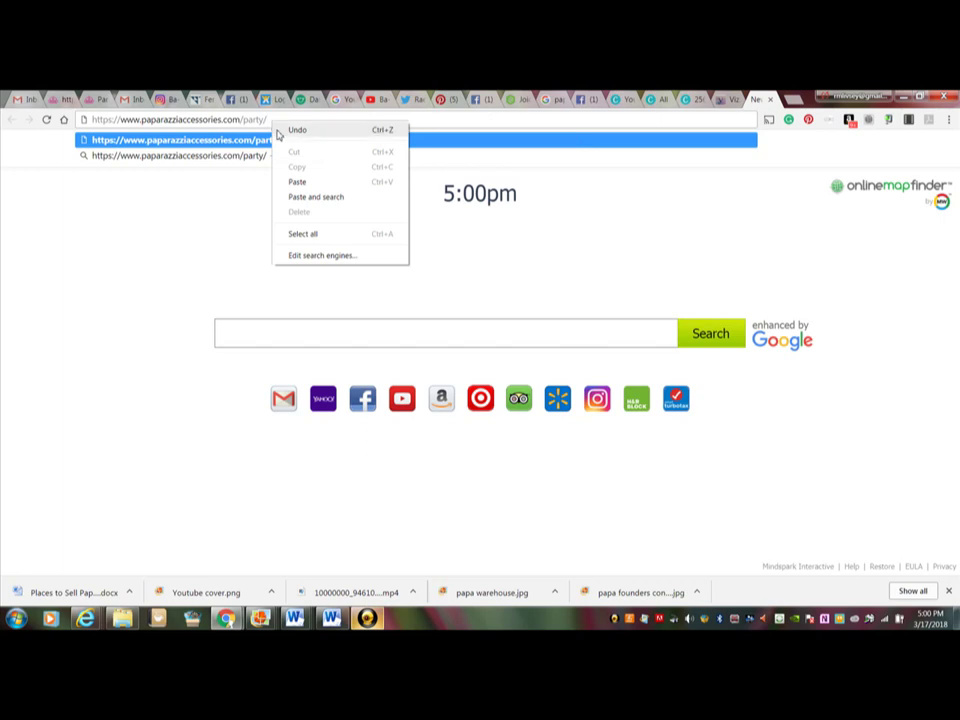
left_click(296, 181)
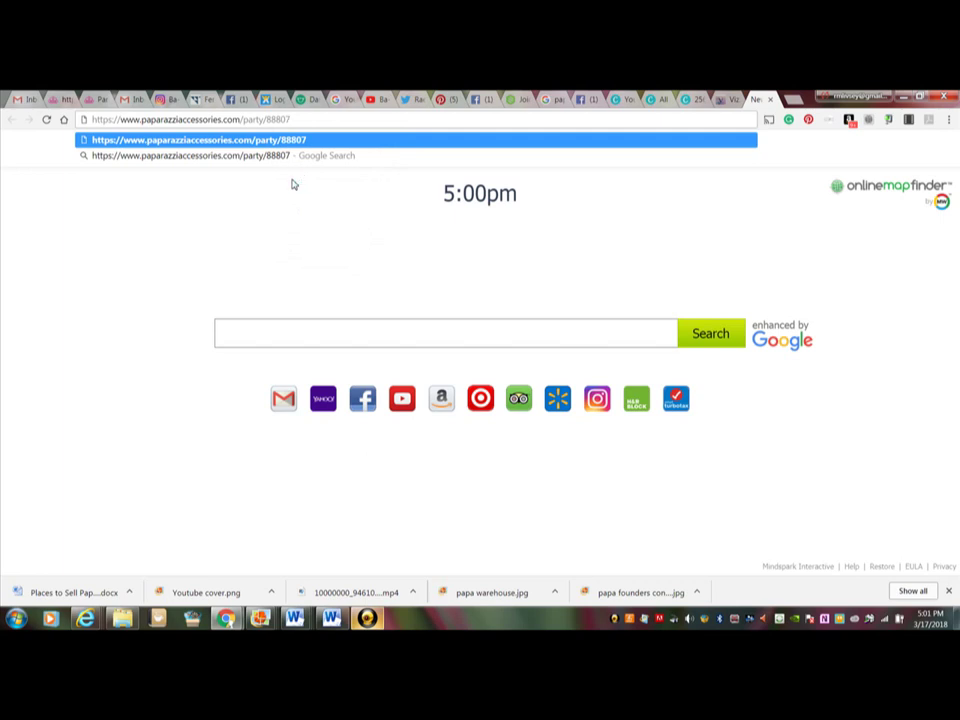
type("/join")
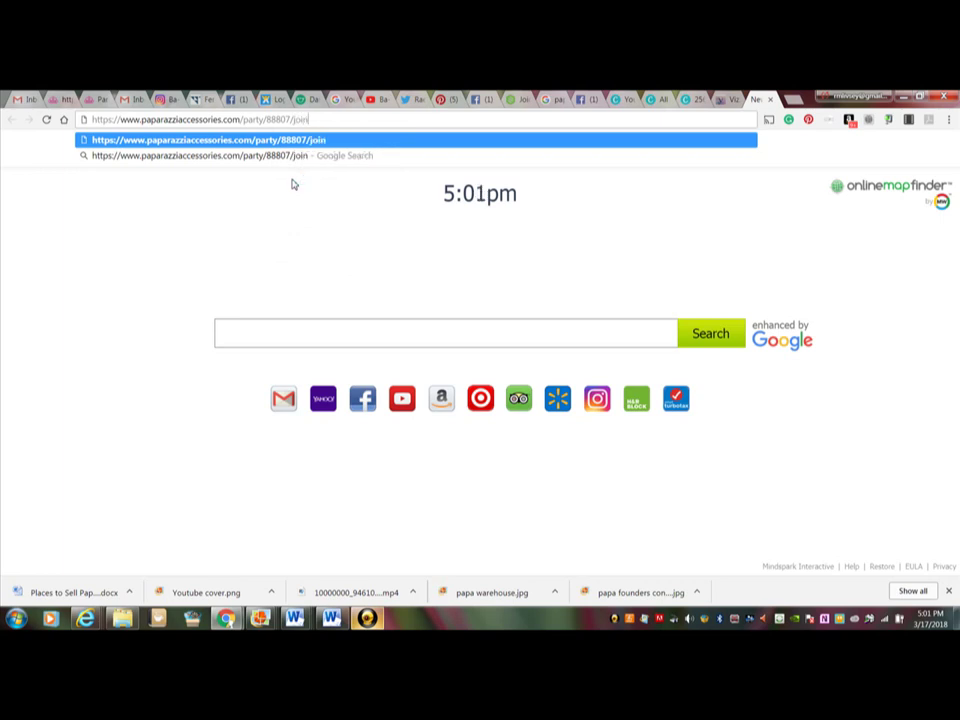
type("/")
key("Return")
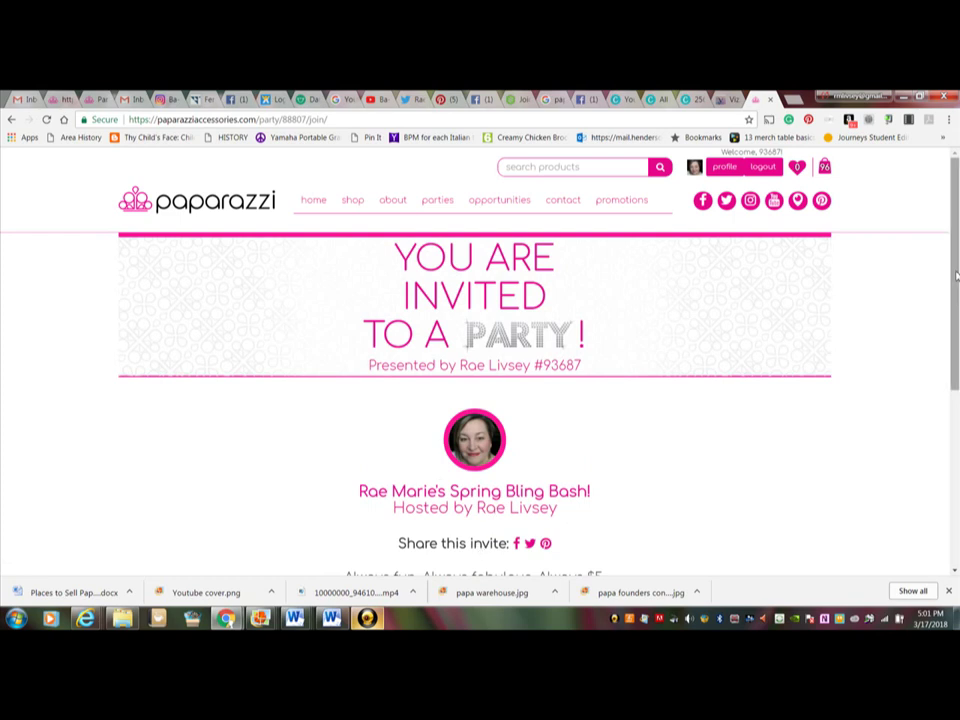
scroll(947, 362, "down", 3)
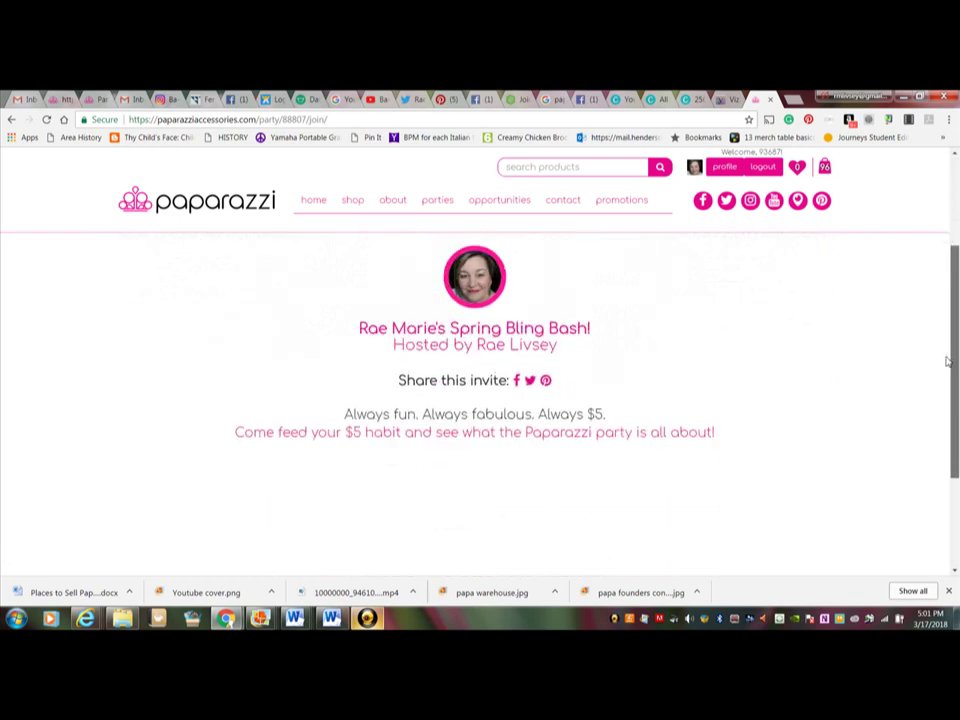
scroll(946, 330, "up", 1)
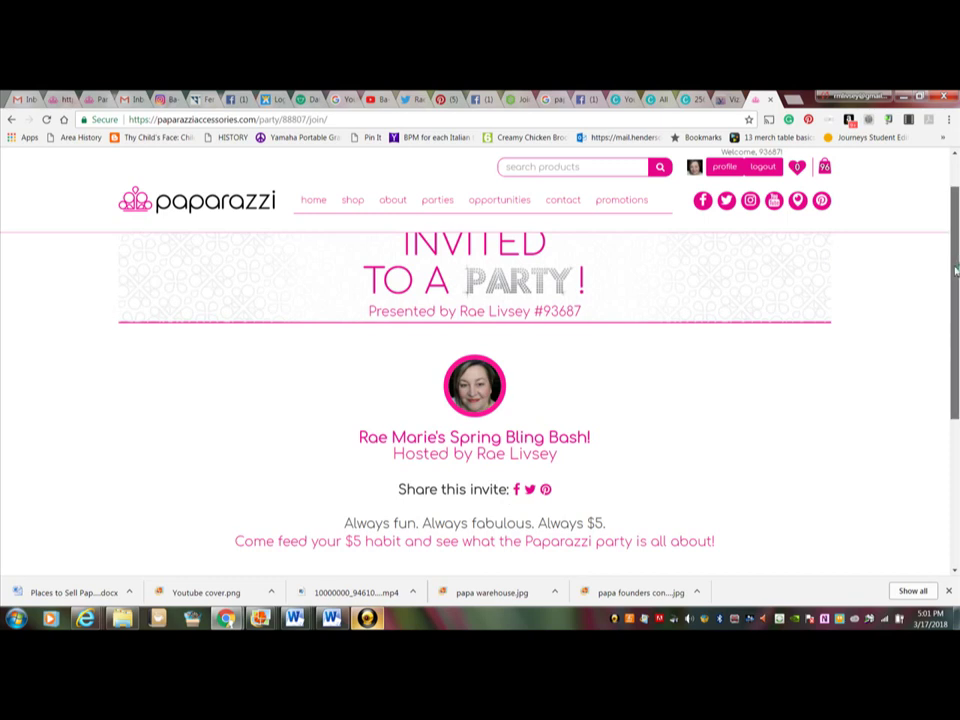
scroll(955, 270, "up", 1)
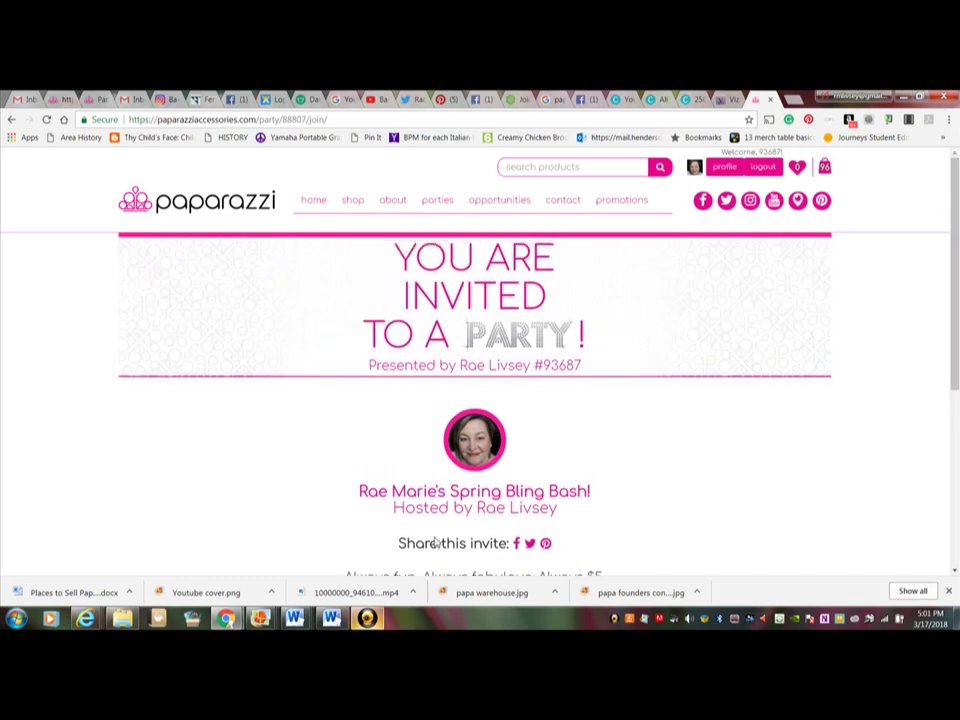
Step: Log out of the consultant account via the shop so 'You have signed out.' appears
left_click(351, 201)
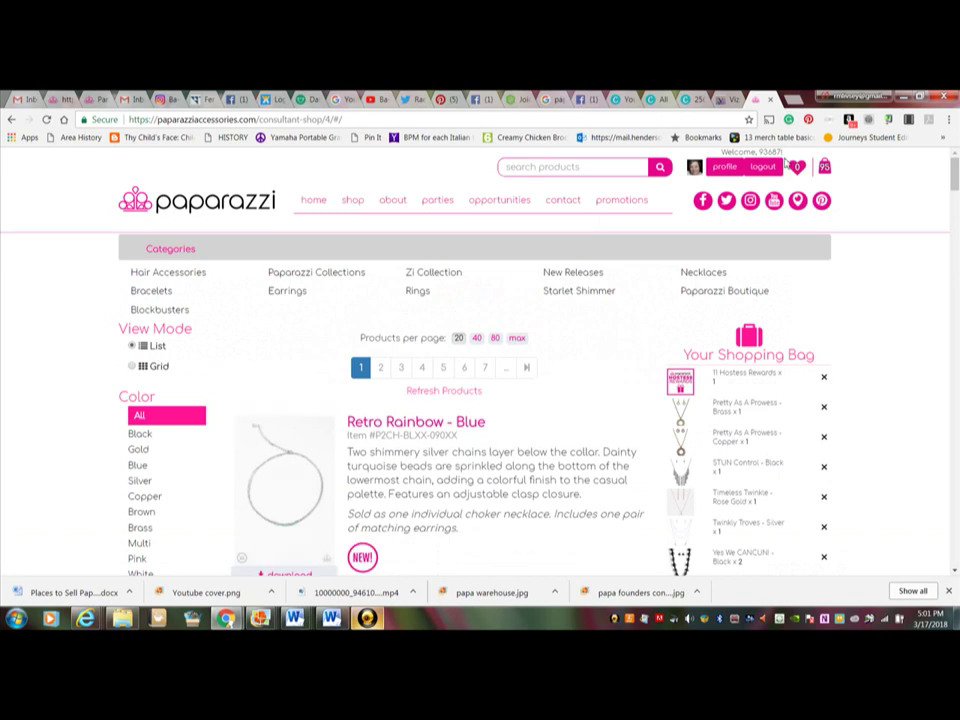
left_click(765, 168)
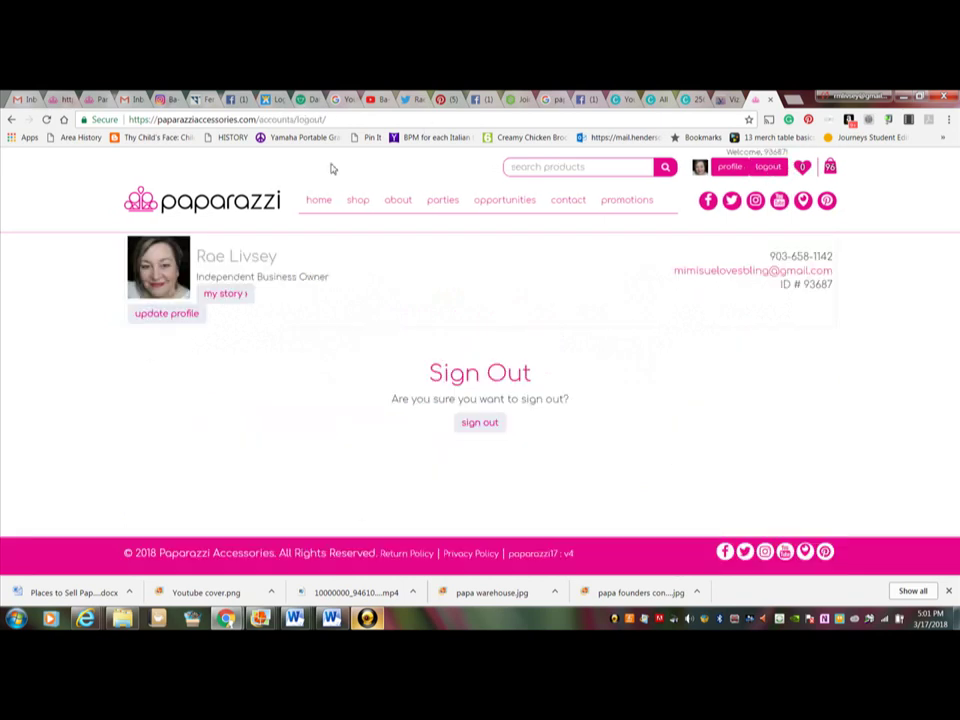
right_click(486, 424)
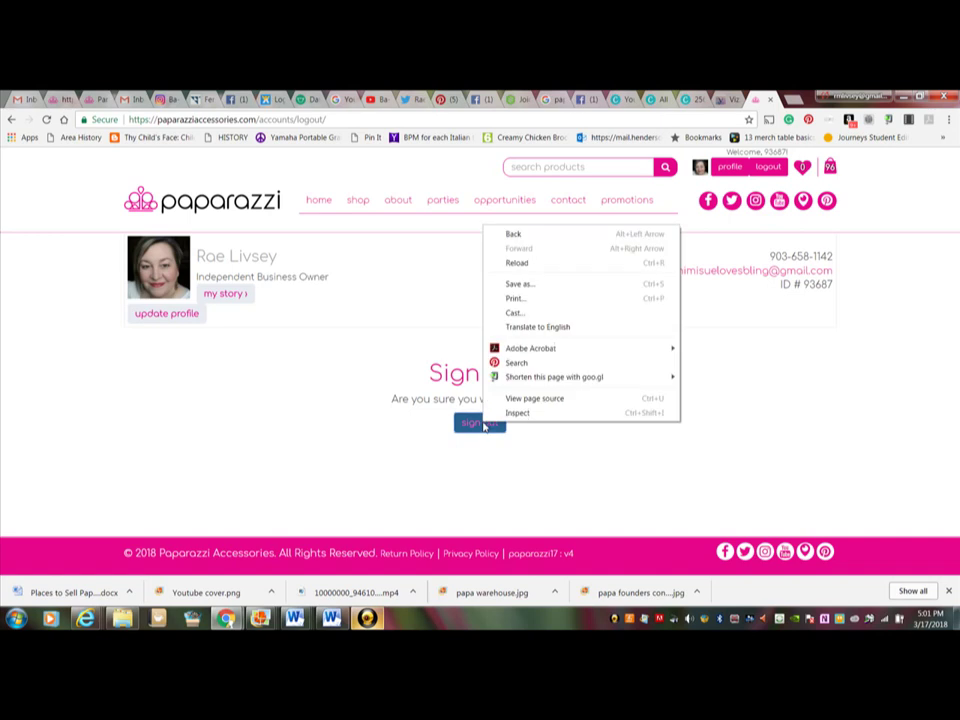
left_click(486, 424)
left_click(486, 422)
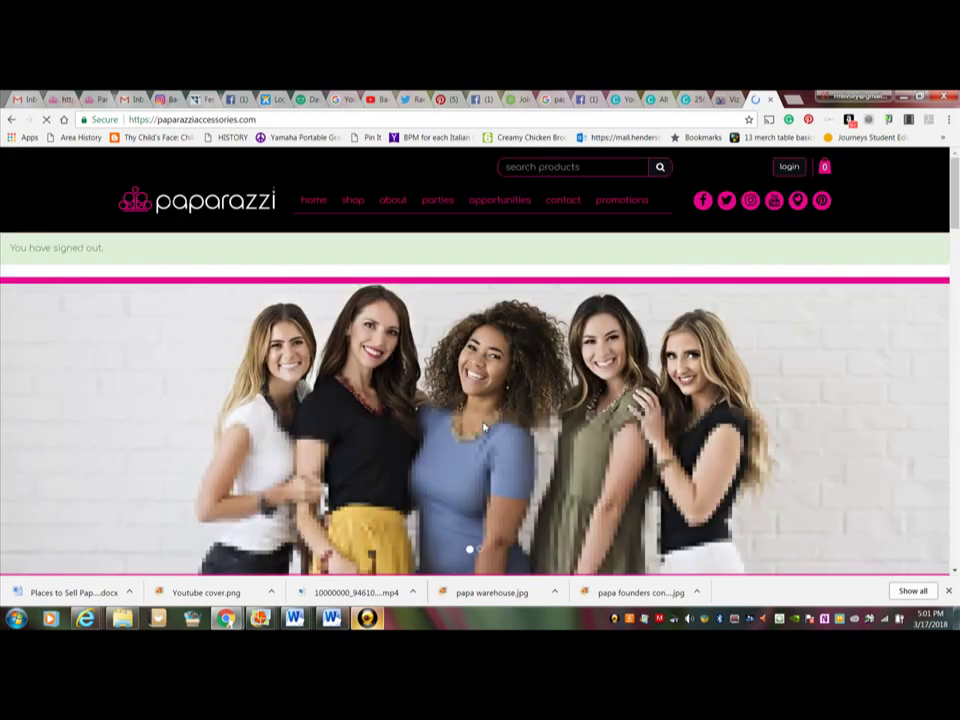
left_click(244, 120)
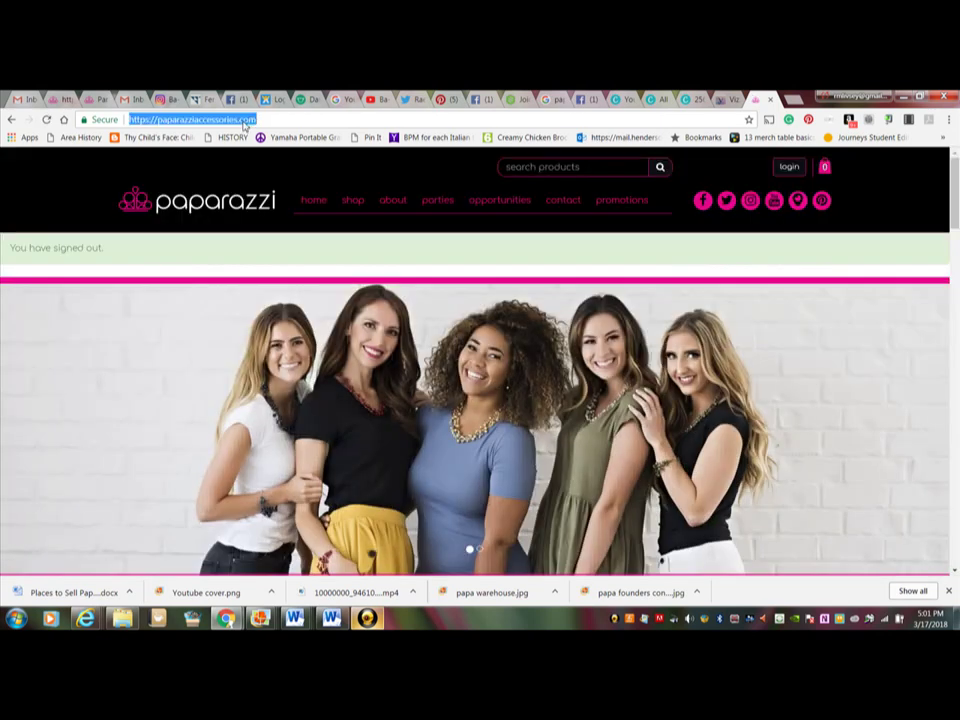
type("https")
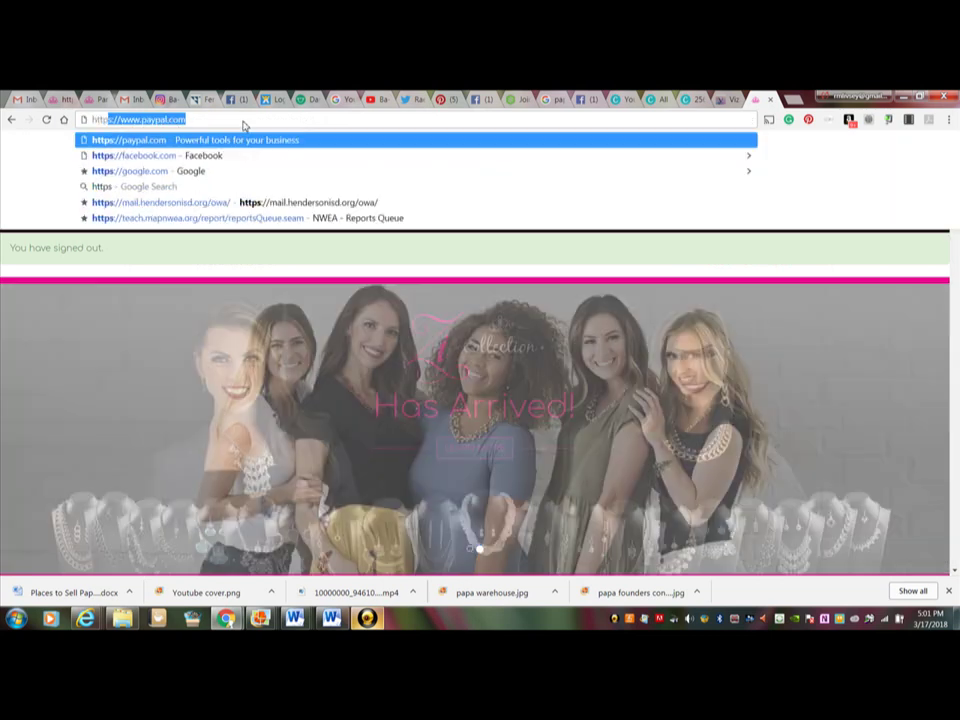
type("://")
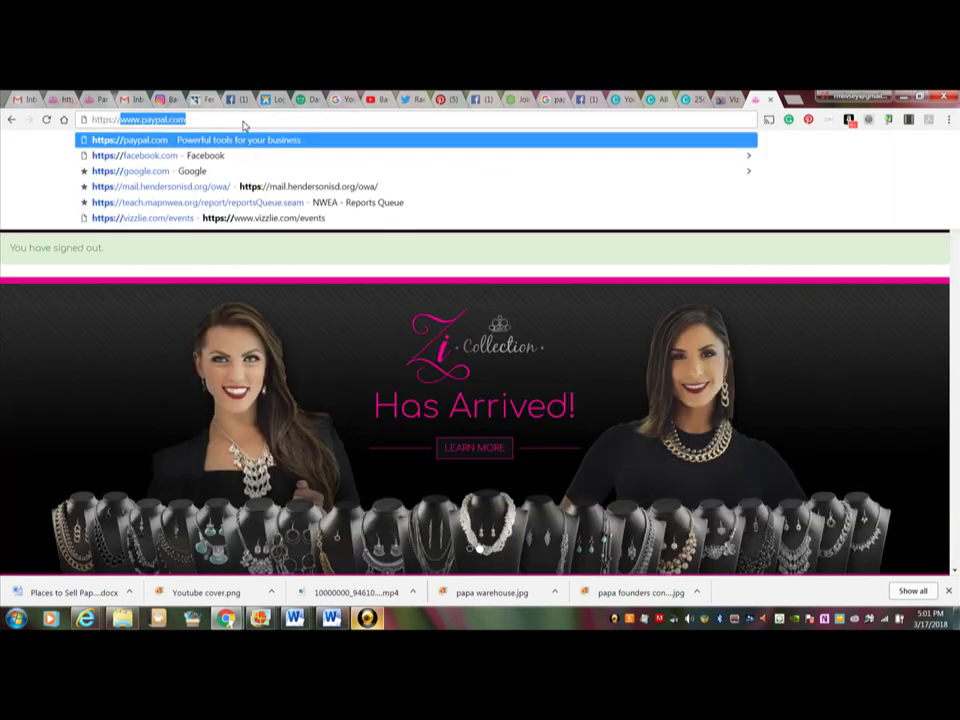
type("www.")
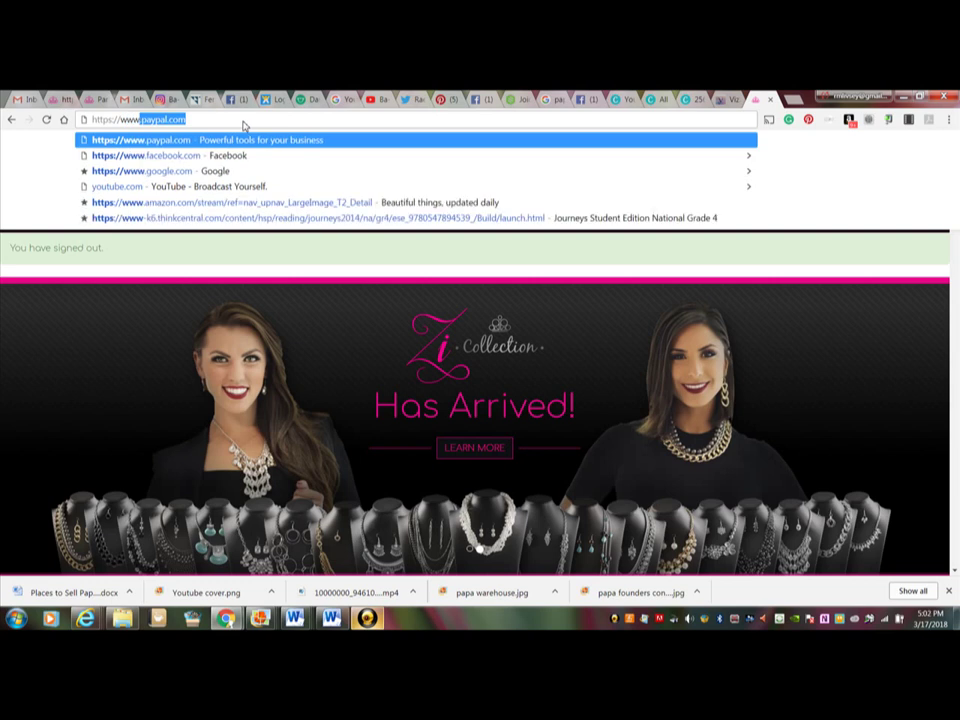
type("paparaz")
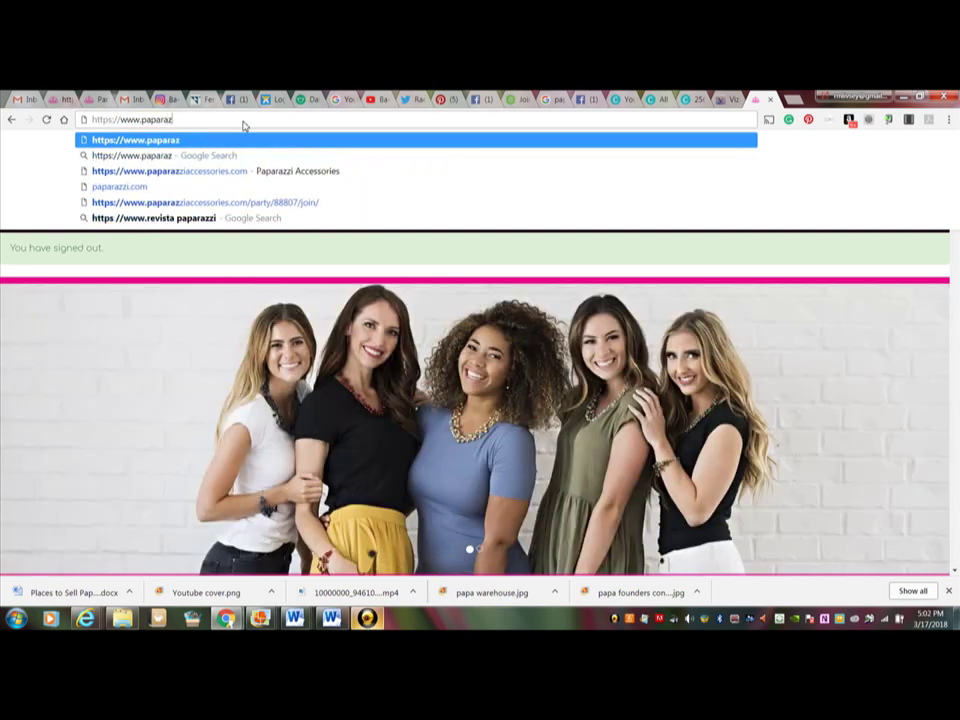
type("ziaccessoir")
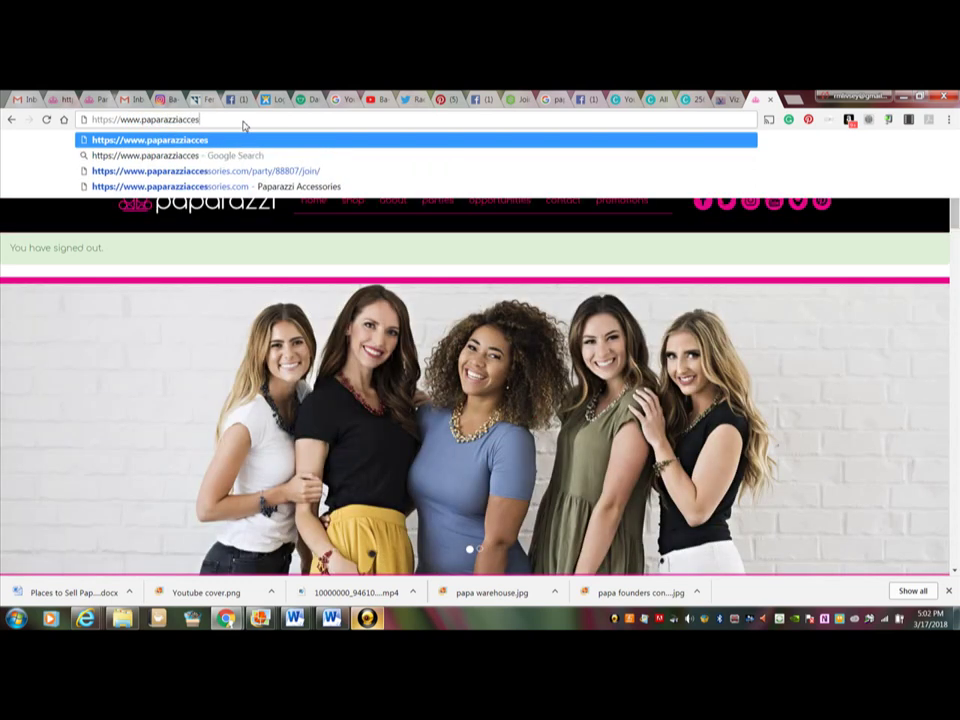
key("BackSpace")
key("BackSpace")
type("ries")
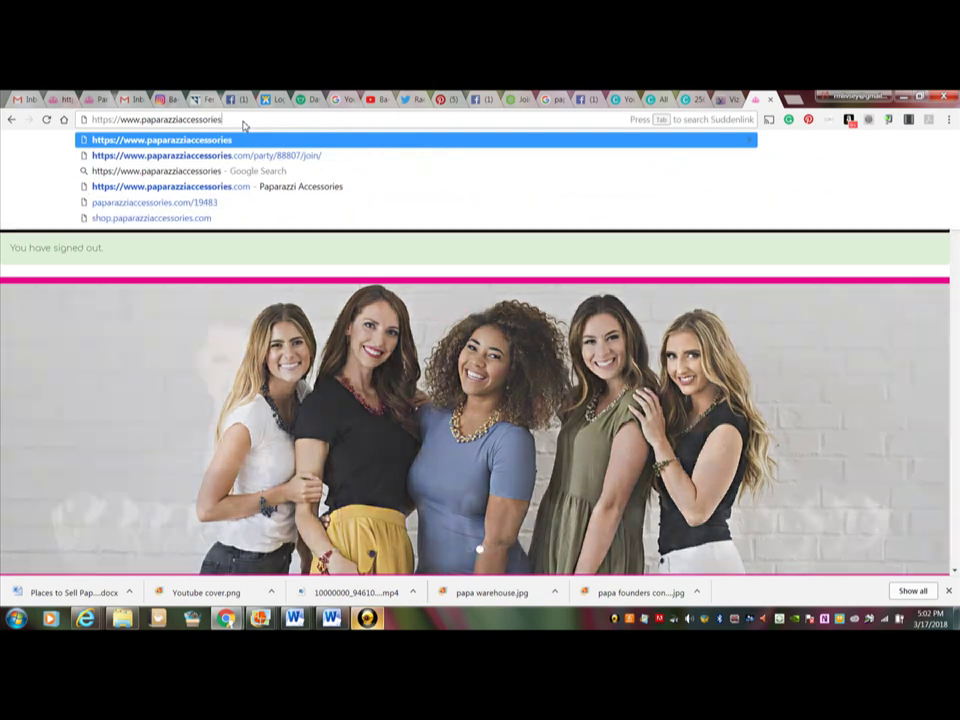
type(".com/")
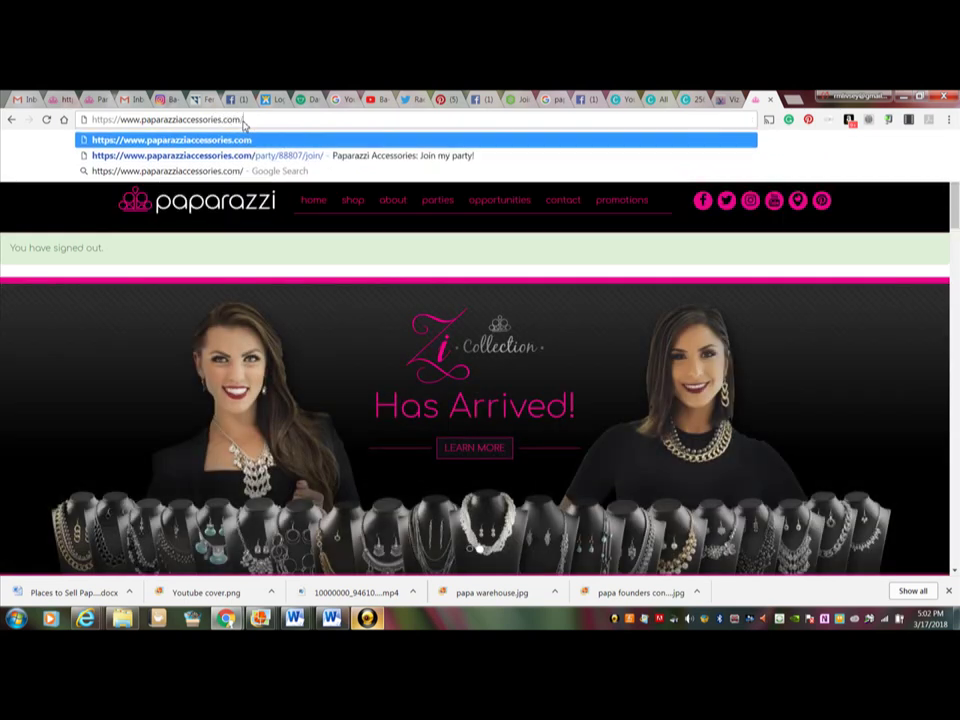
type("part")
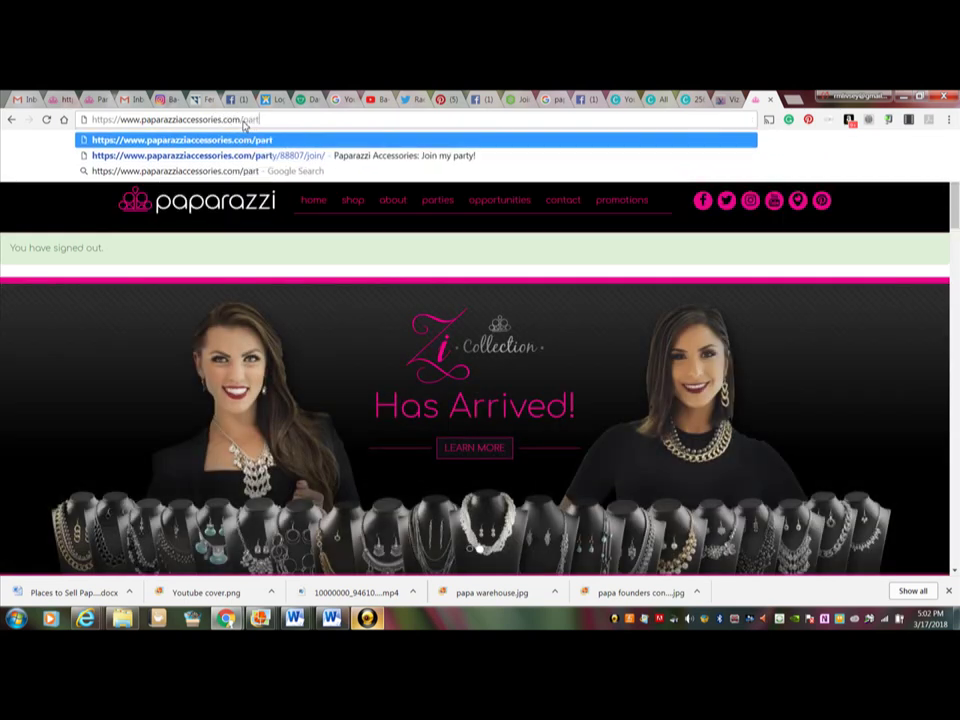
type("y/")
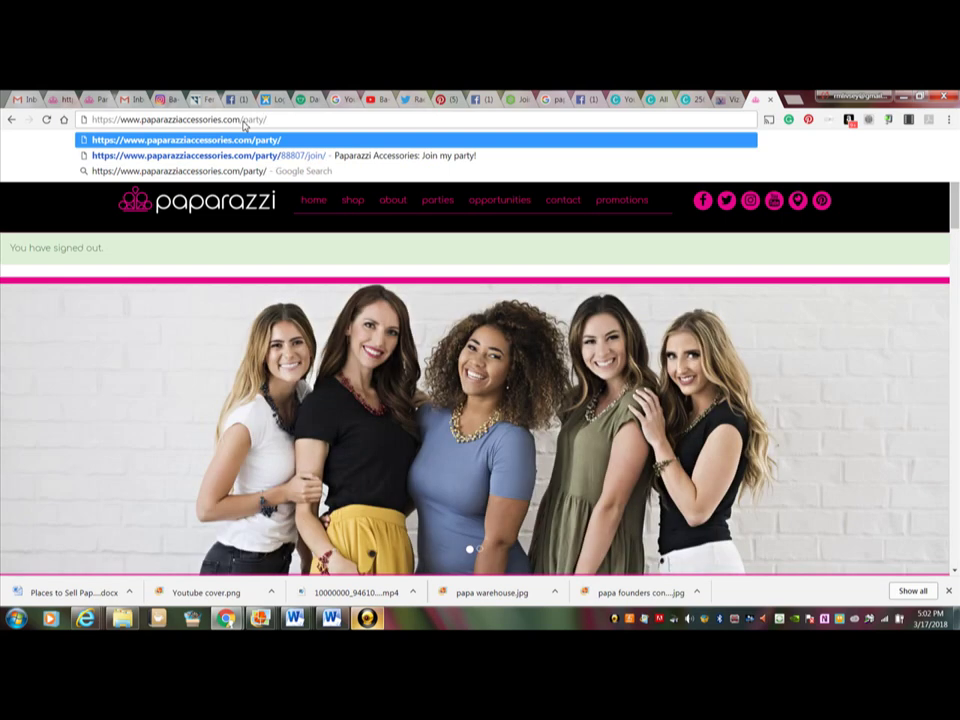
right_click(269, 121)
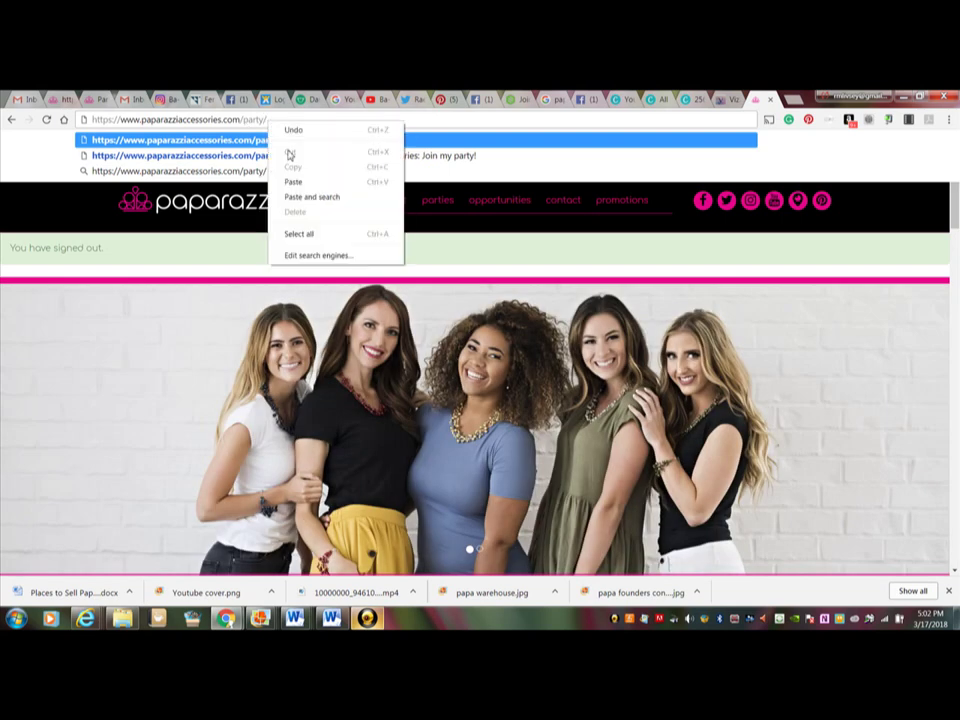
left_click(292, 182)
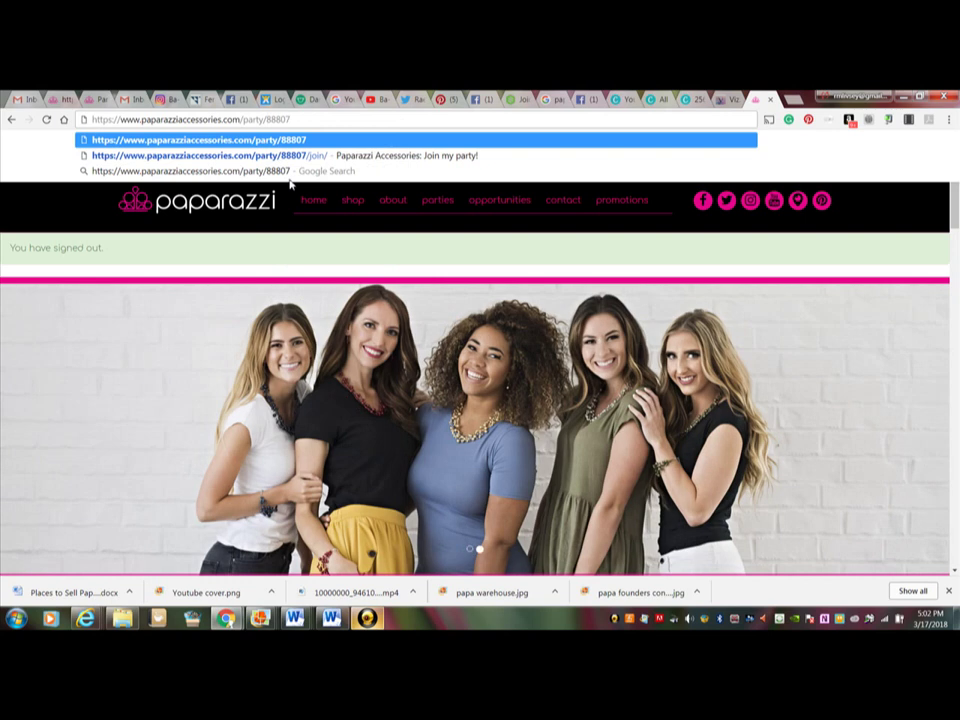
type("/")
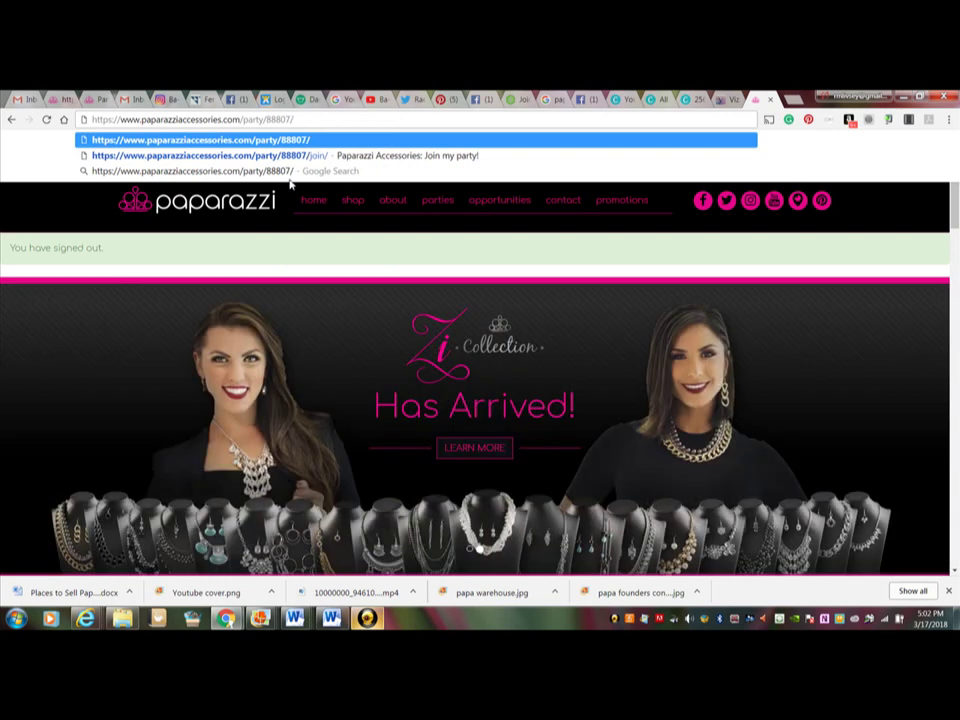
type("joi")
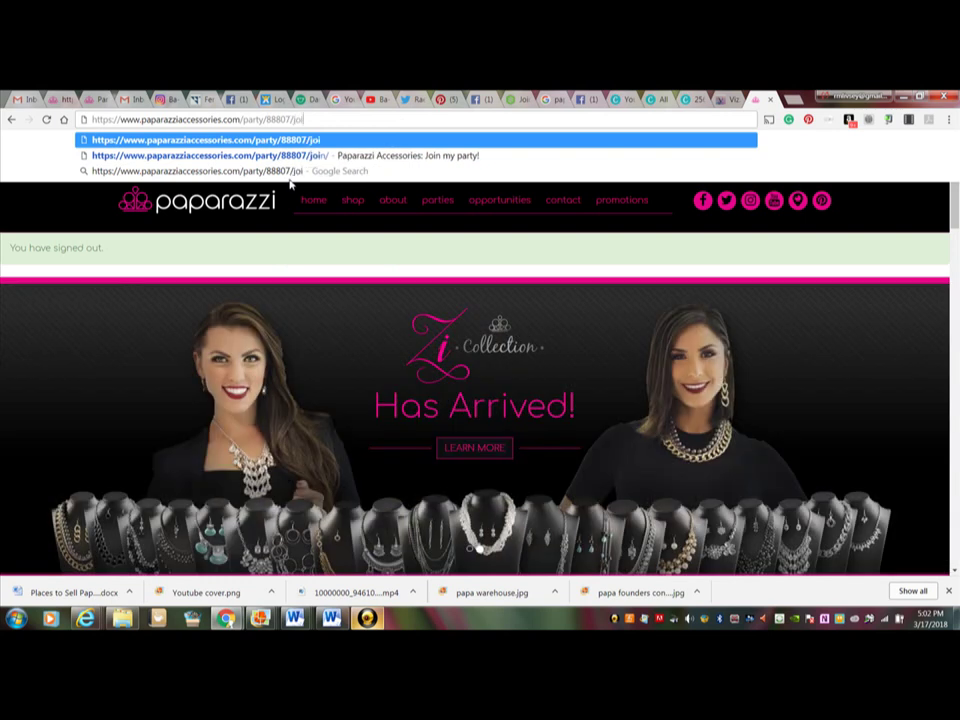
type("n/")
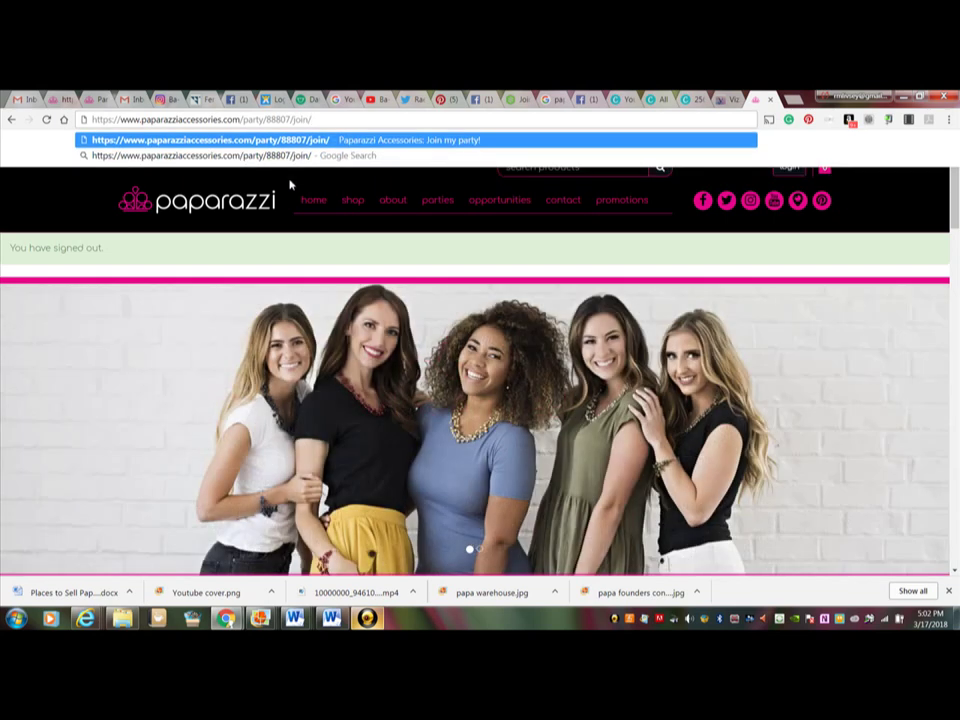
key("Return")
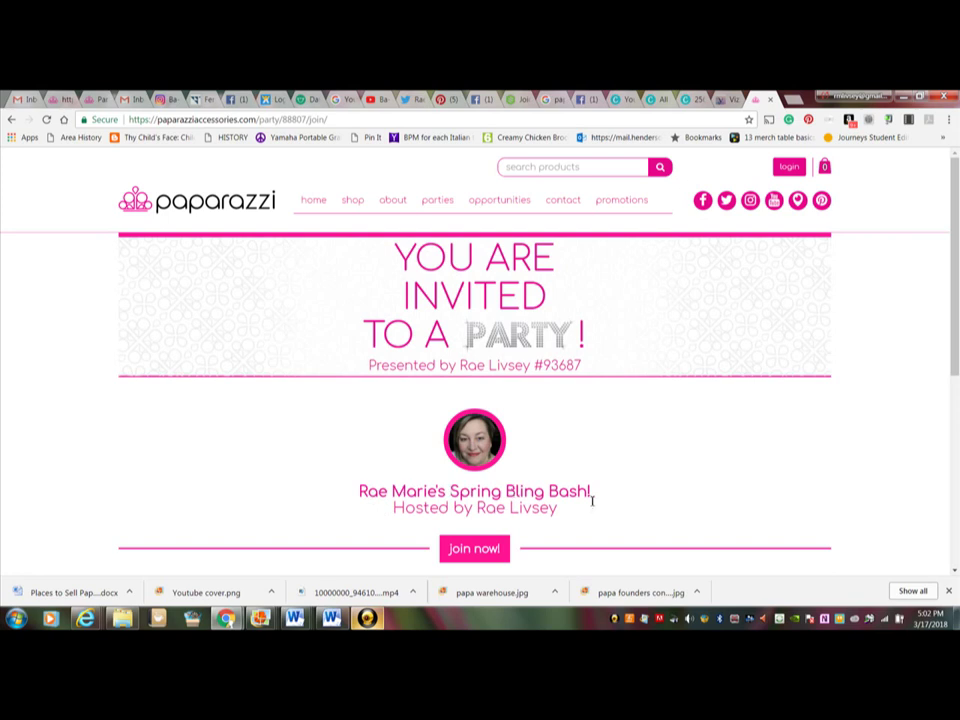
Step: Join the Spring Bling Bash from its invite page to open the guest shop
left_click(483, 556)
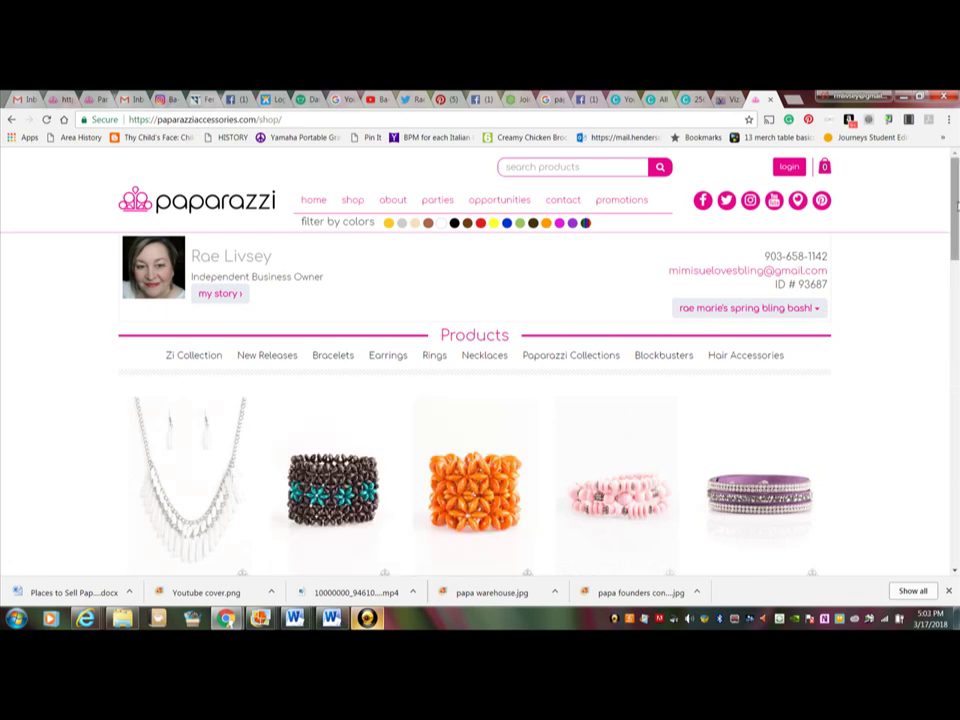
Step: Scroll through the party shop's products and filter to the Blockbusters category
scroll(945, 280, "down", 3)
scroll(948, 252, "down", 6)
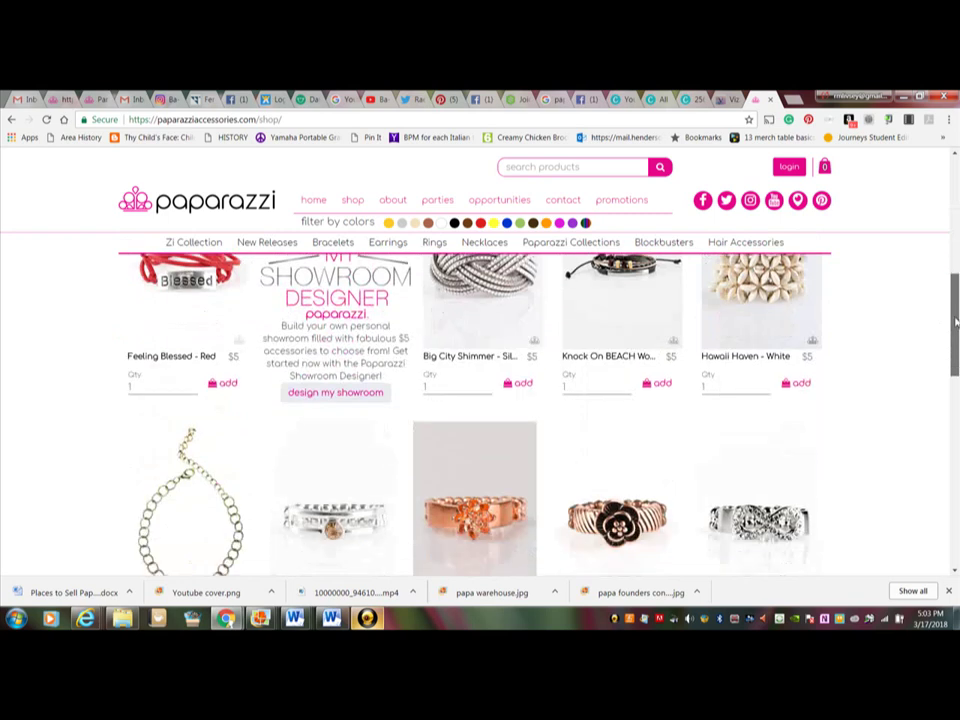
scroll(955, 452, "down", 3)
scroll(955, 452, "up", 15)
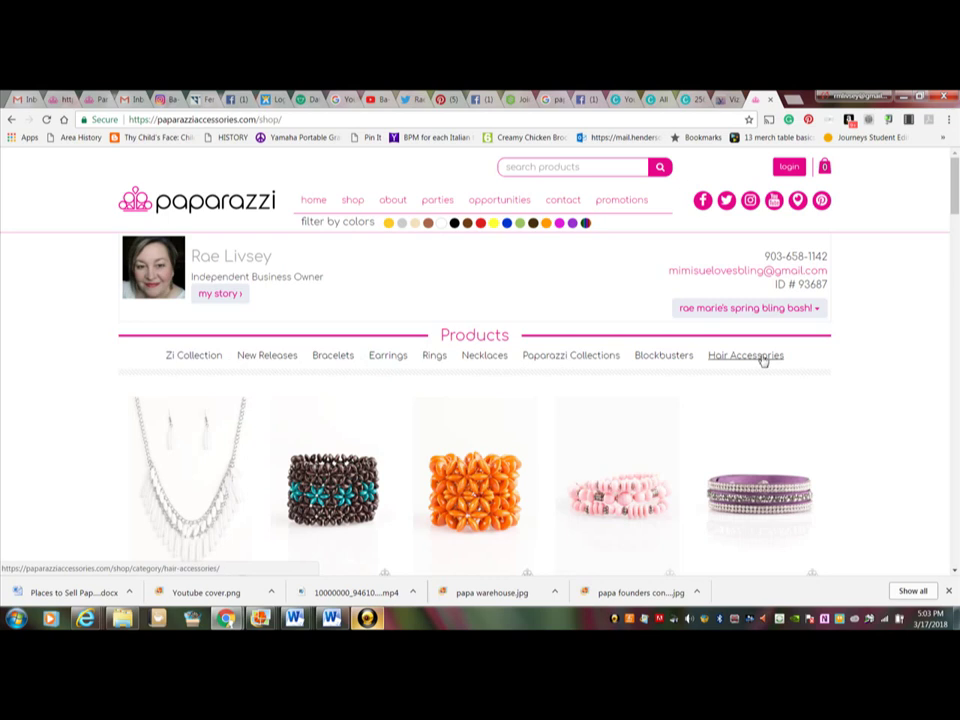
left_click(663, 357)
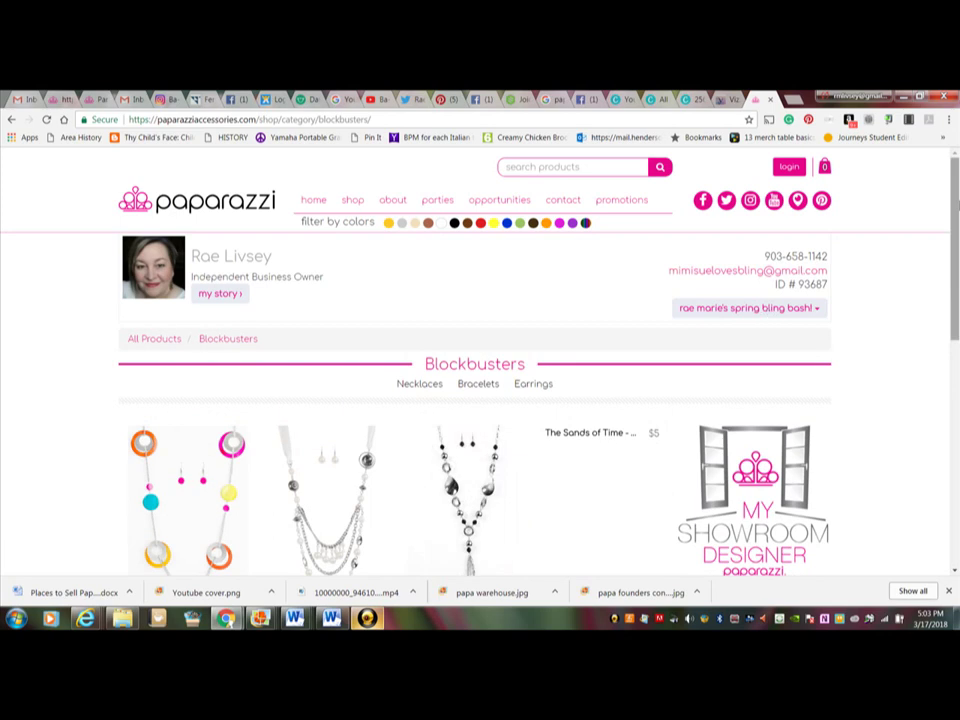
mouse_move(955, 205)
left_mouse_down()
mouse_move(936, 343)
mouse_move(938, 476)
mouse_move(957, 190)
left_mouse_up()
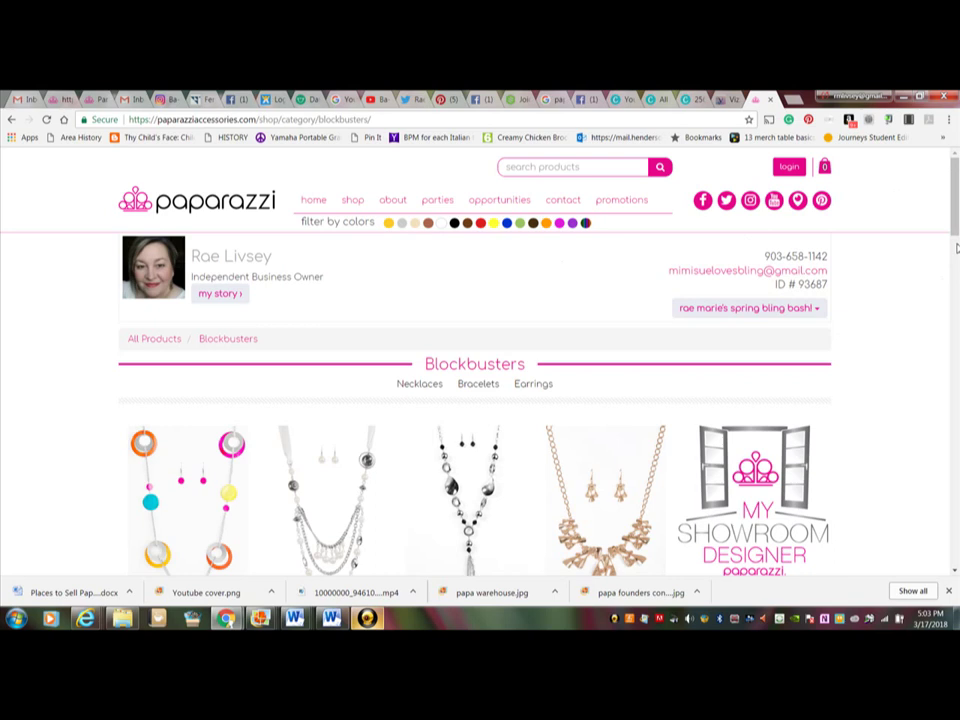
Step: Restore the YouCam Desktop Capture window from the taskbar
left_click(369, 619)
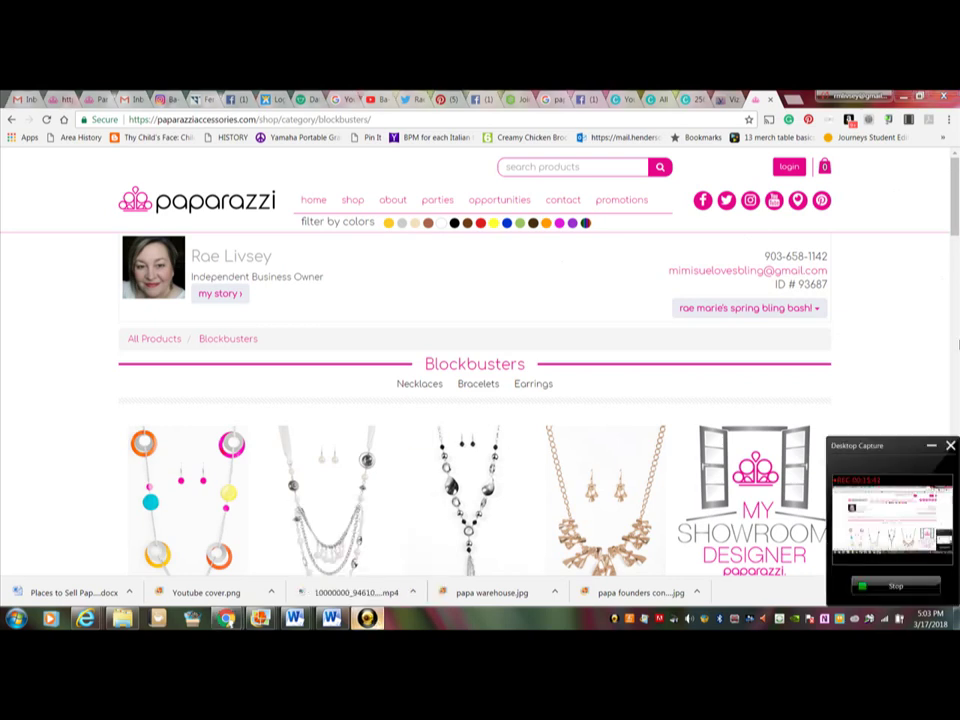